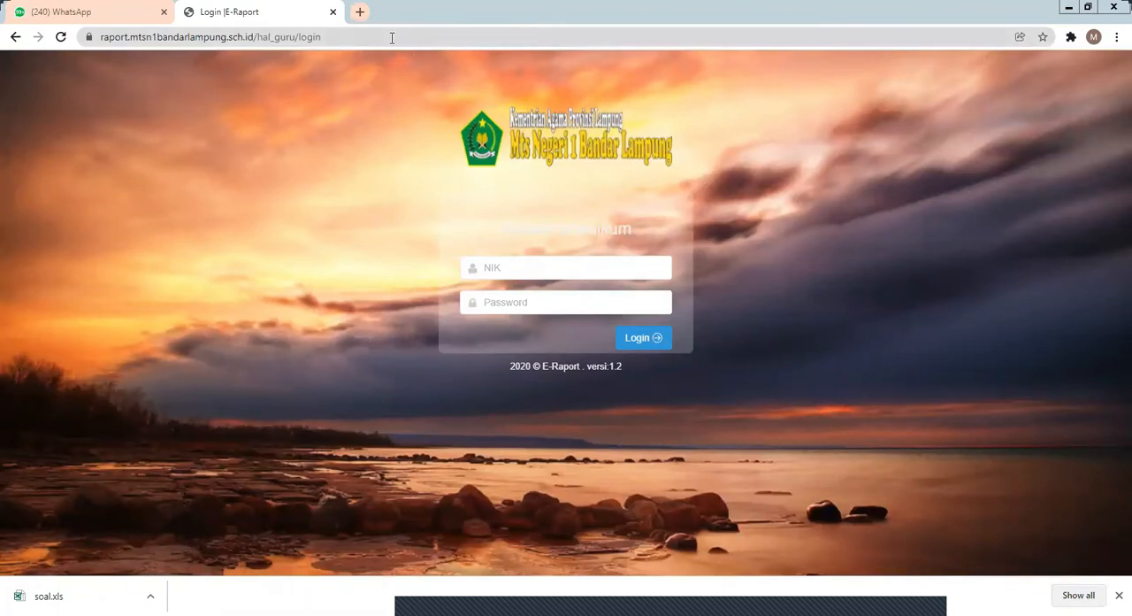
# Step: Log in to the E-Raport teacher page with the NIK and account password, and dismiss the offer to save the password
pyautogui.click(393, 38)
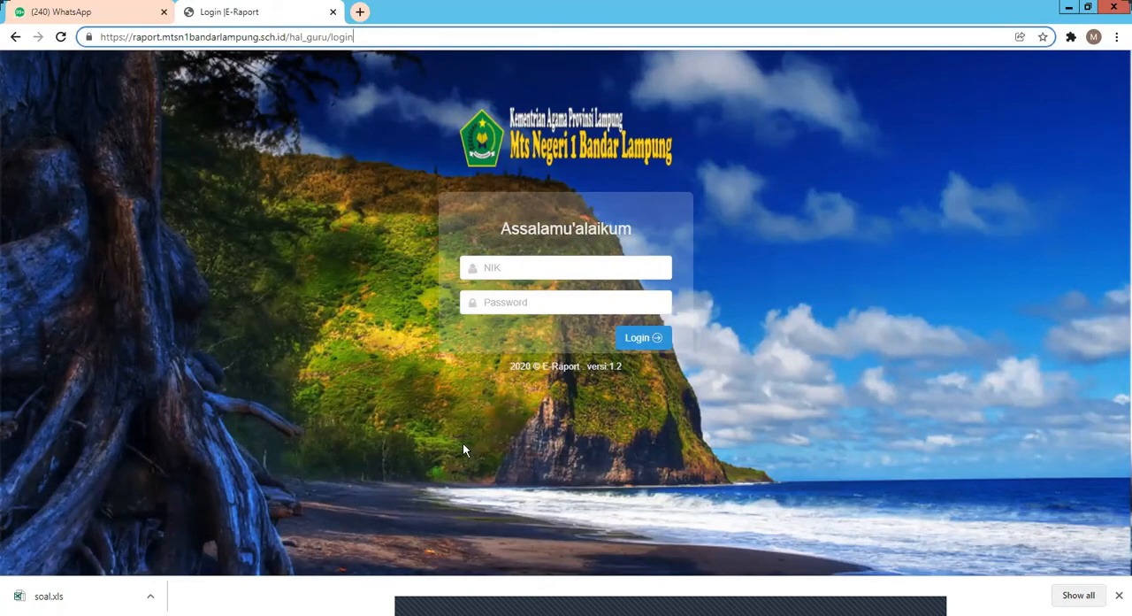
pyautogui.click(513, 270)
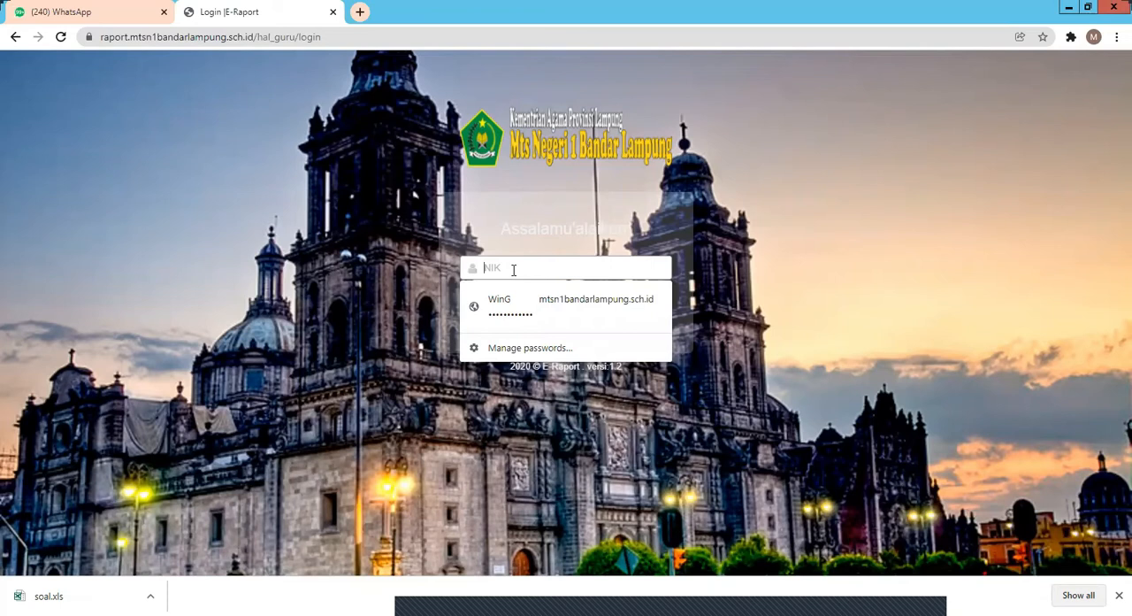
pyautogui.write('aa')
pyautogui.press('BackSpace')
pyautogui.write('a')
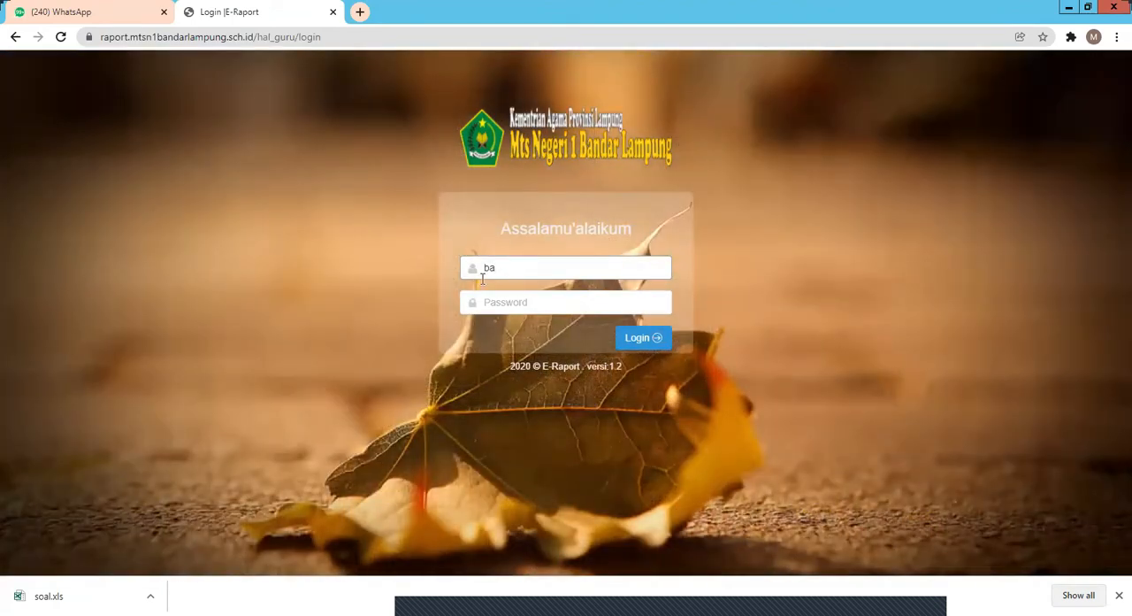
pyautogui.click(485, 302)
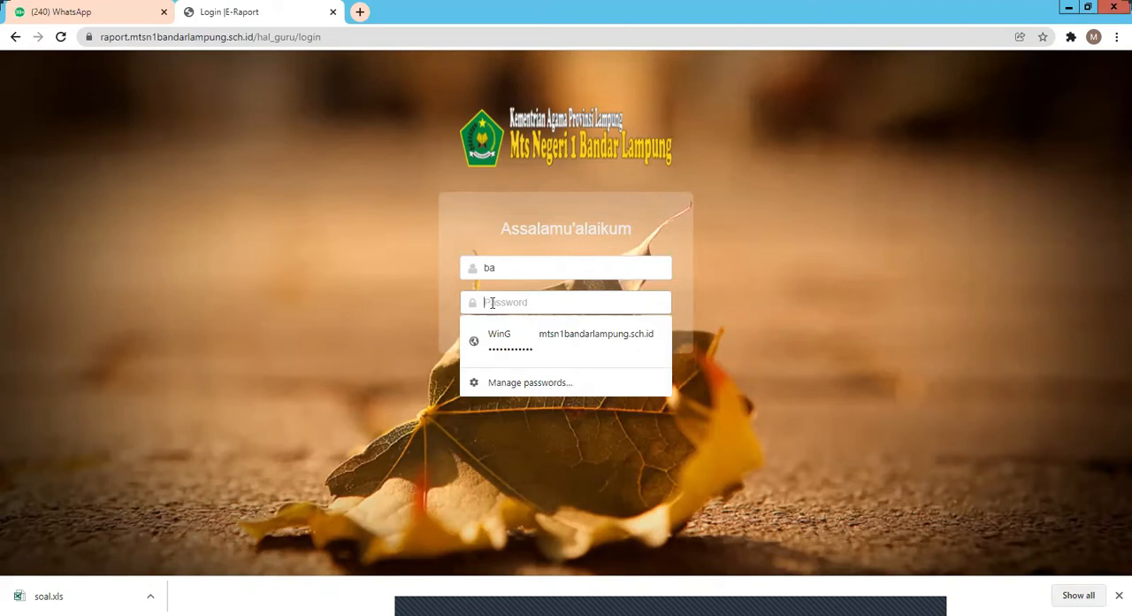
pyautogui.write('•••••••')
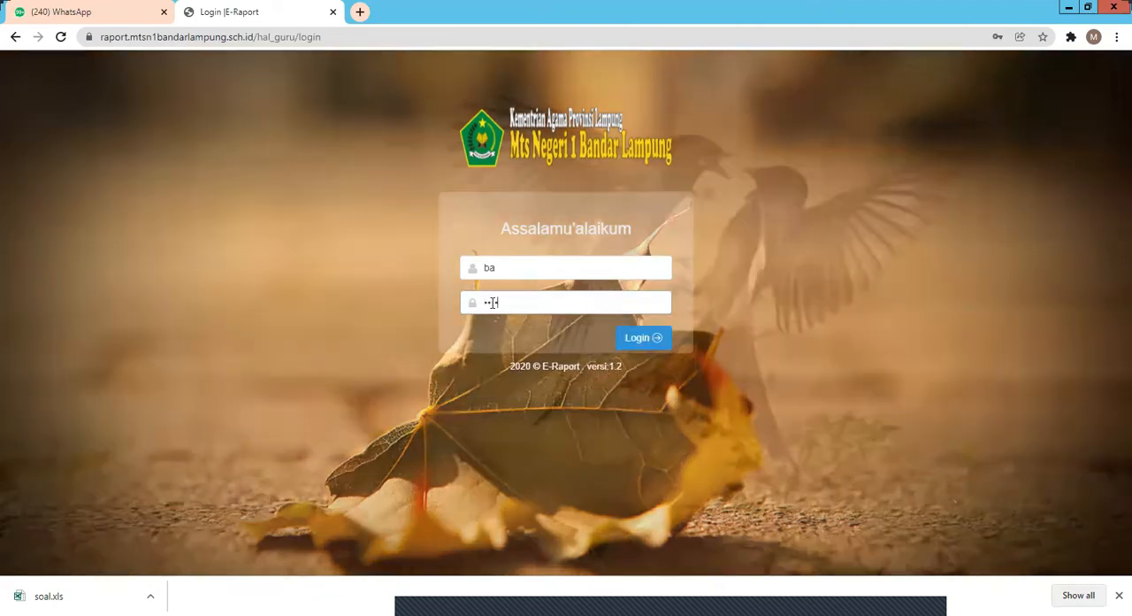
pyautogui.write('•')
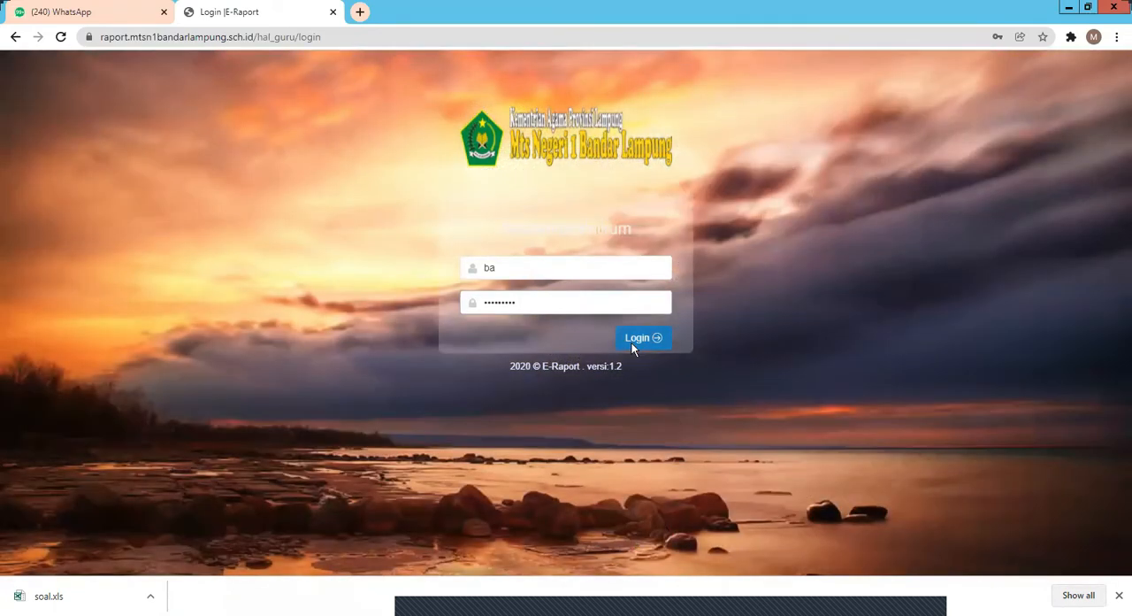
pyautogui.click(633, 347)
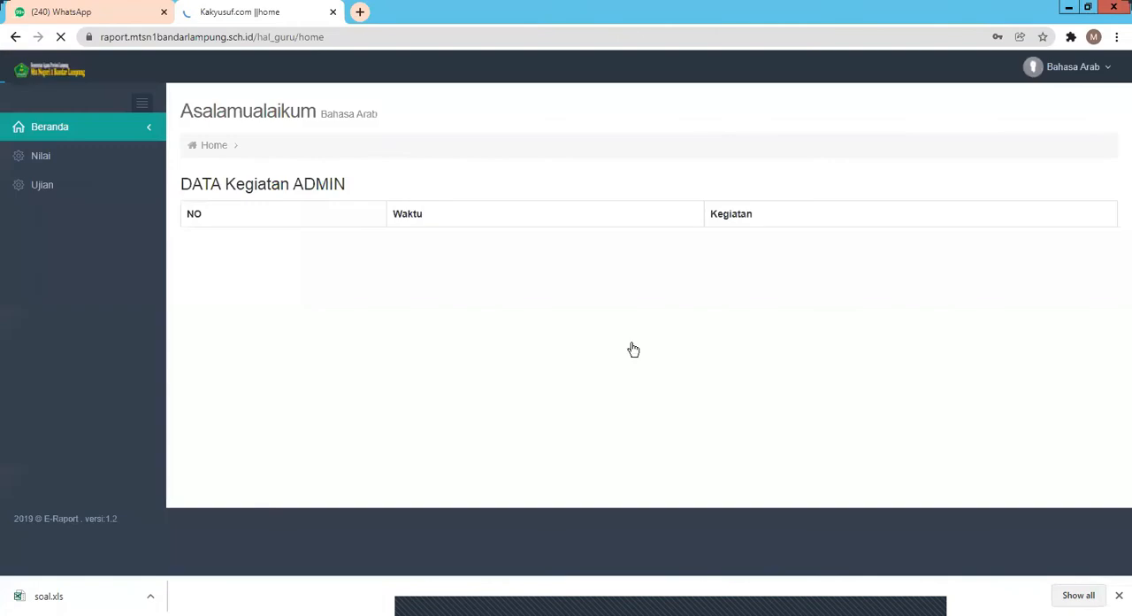
pyautogui.click(685, 247)
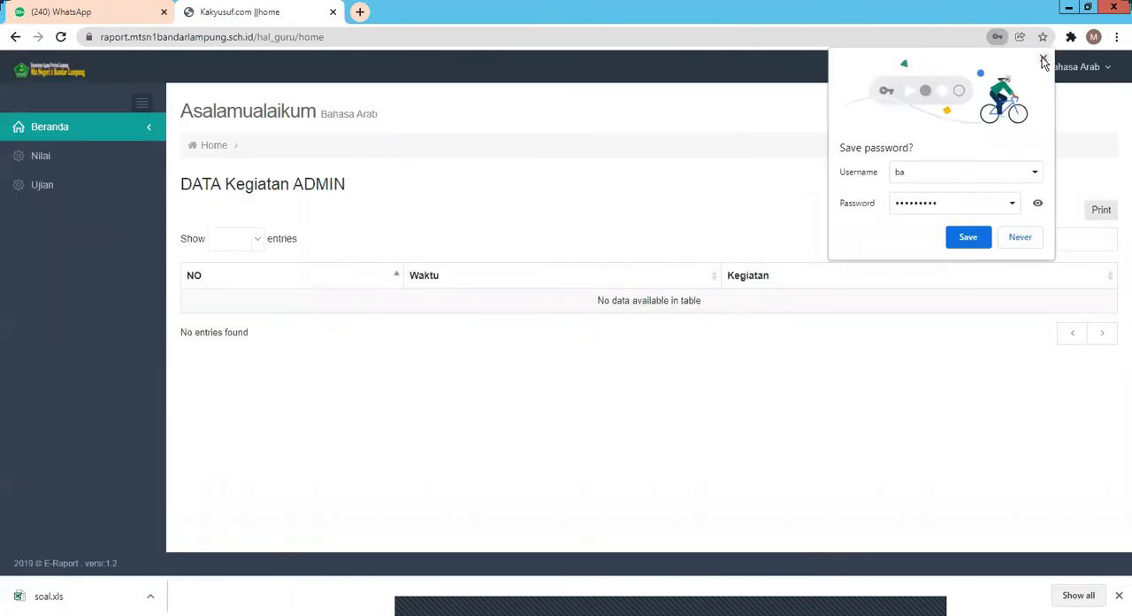
pyautogui.click(309, 430)
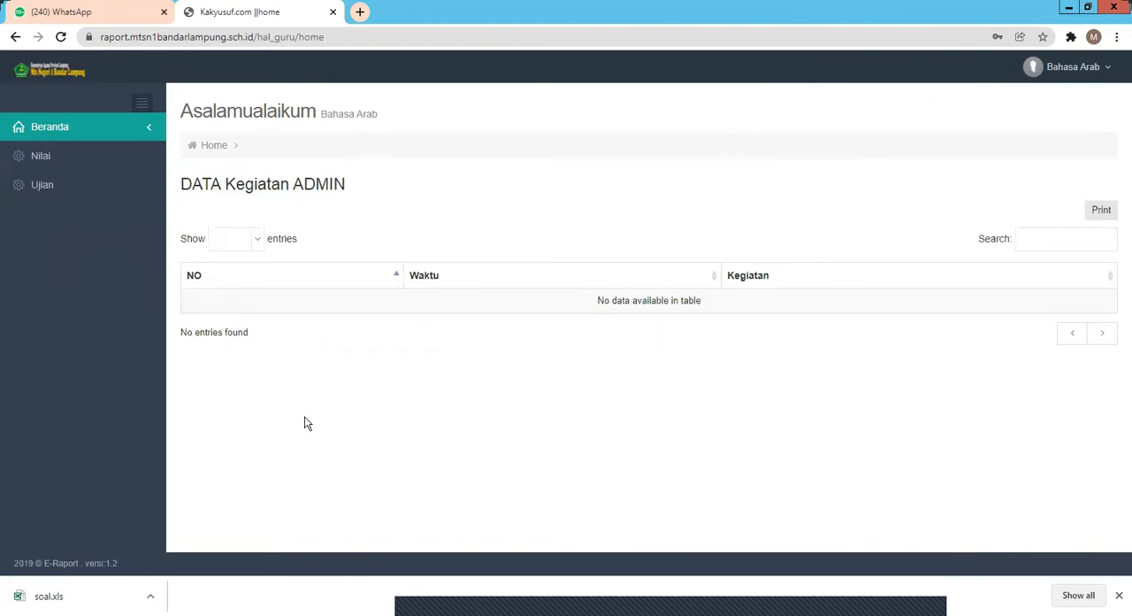
# Step: Open the Bahasa Arab 7 question page of the PAS GANJIL 2021/2022 exam
pyautogui.click(32, 186)
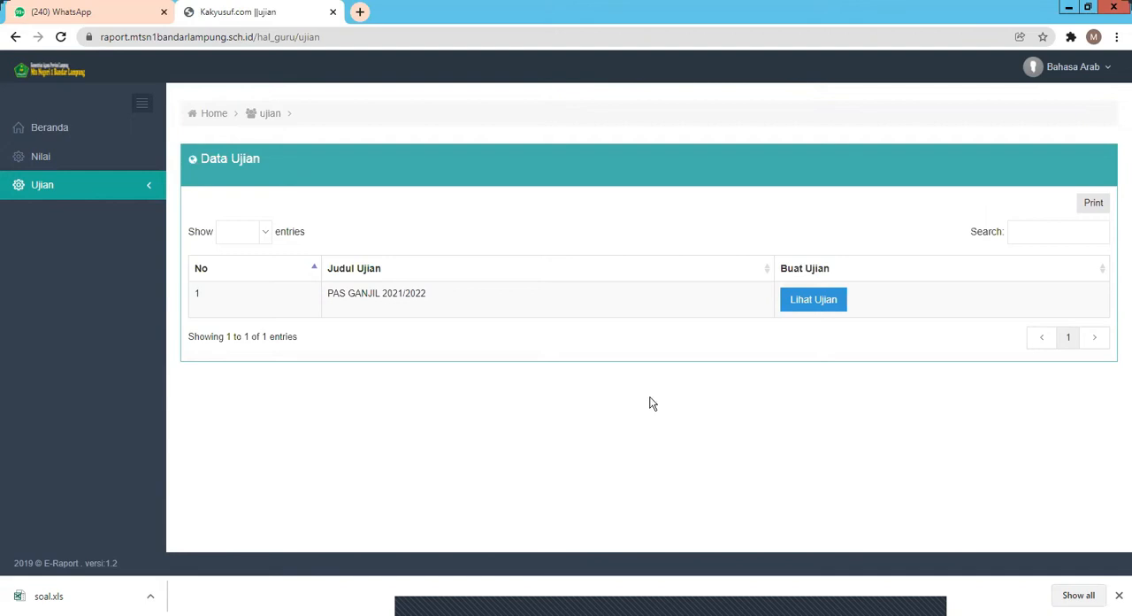
pyautogui.click(804, 301)
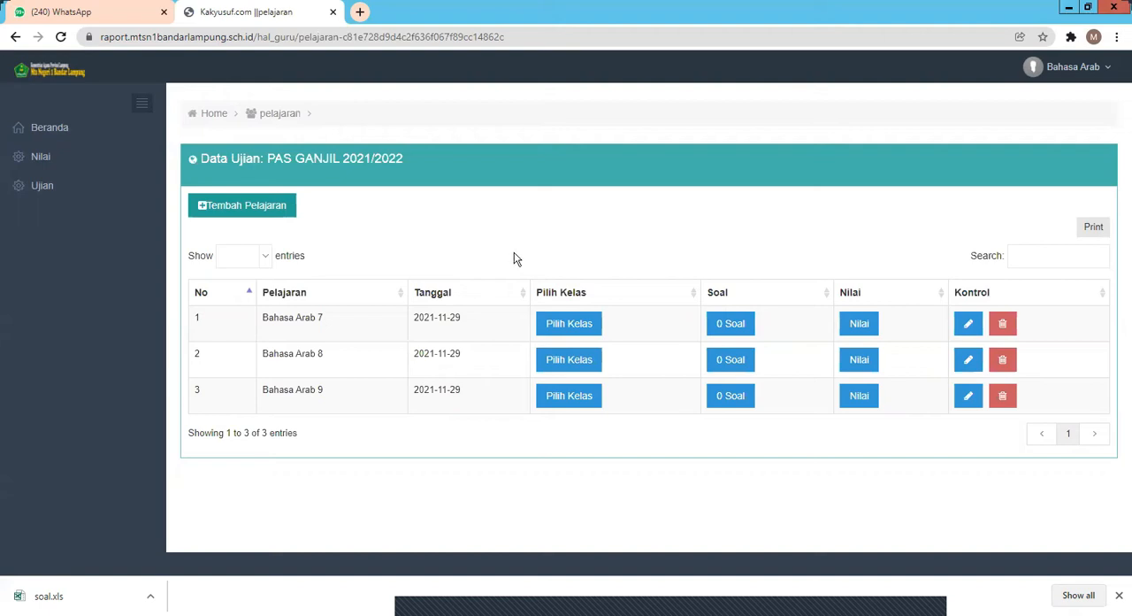
pyautogui.click(722, 327)
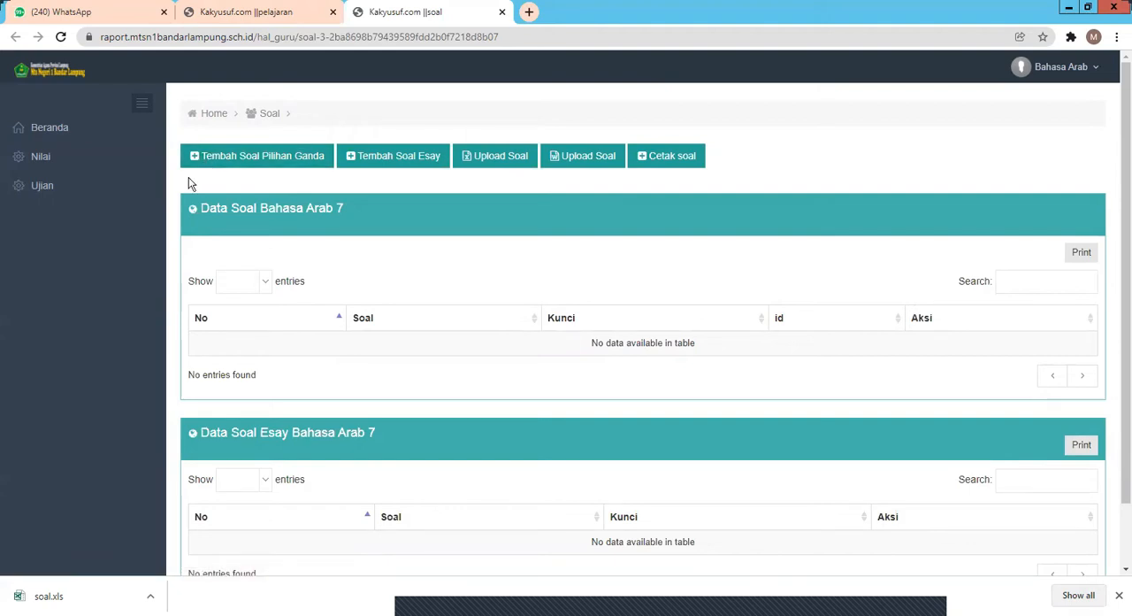
# Step: Upload the Excel file soal contoh.xls from Downloads as the questions for Bahasa Arab 7
pyautogui.click(465, 164)
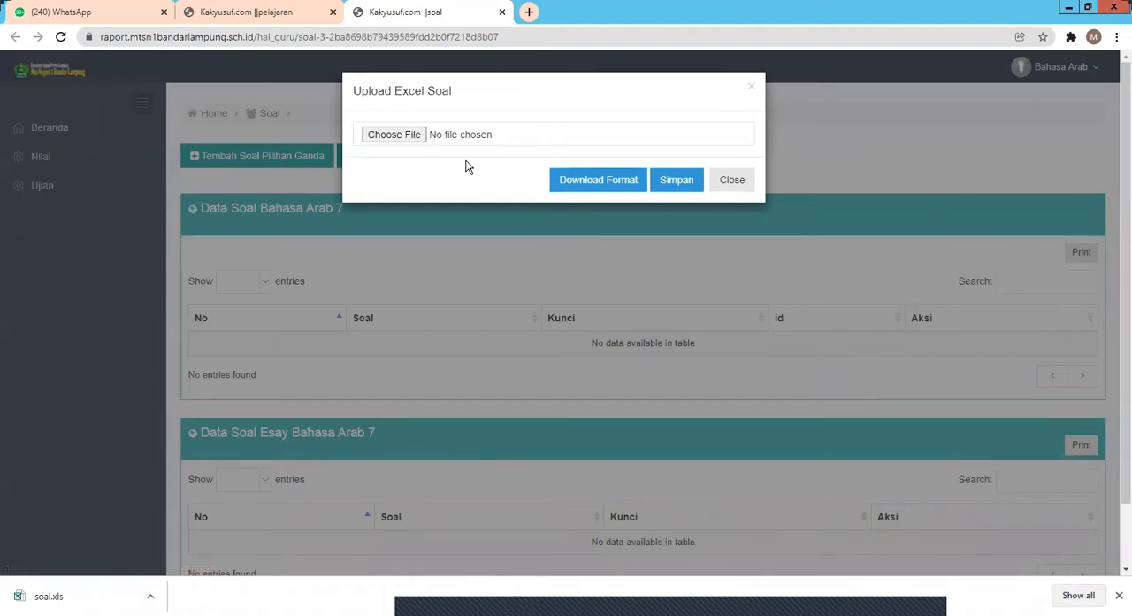
pyautogui.click(406, 136)
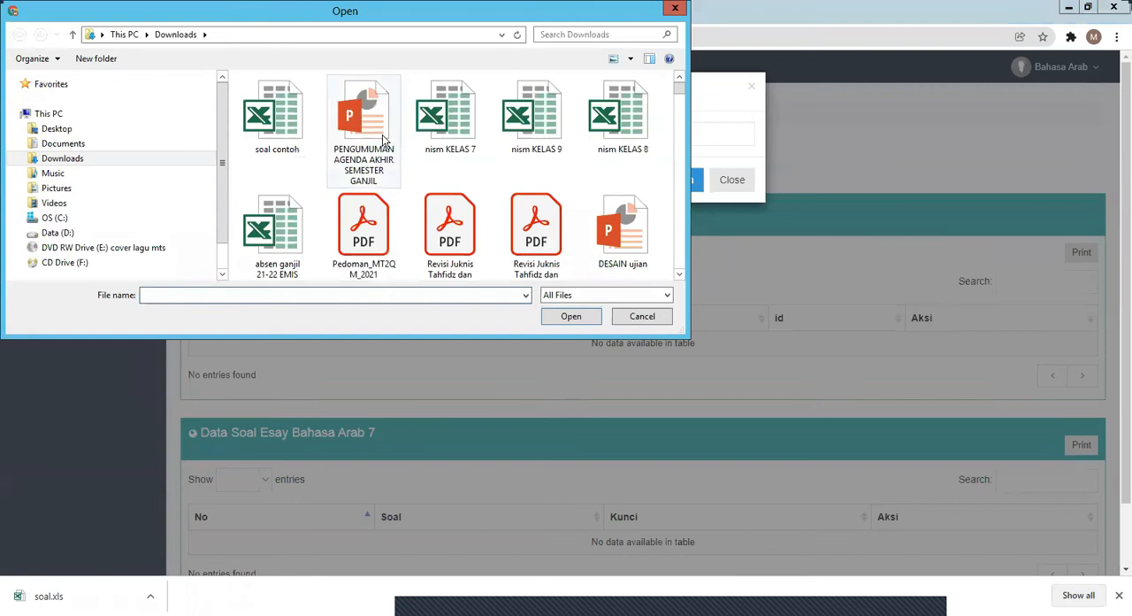
pyautogui.click(276, 131)
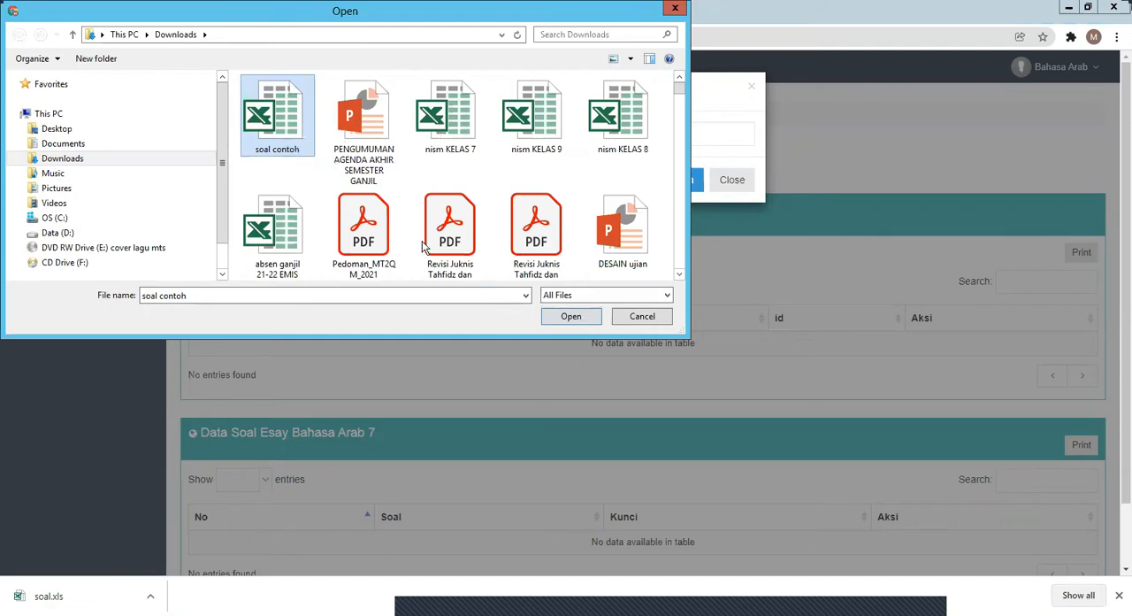
pyautogui.click(571, 317)
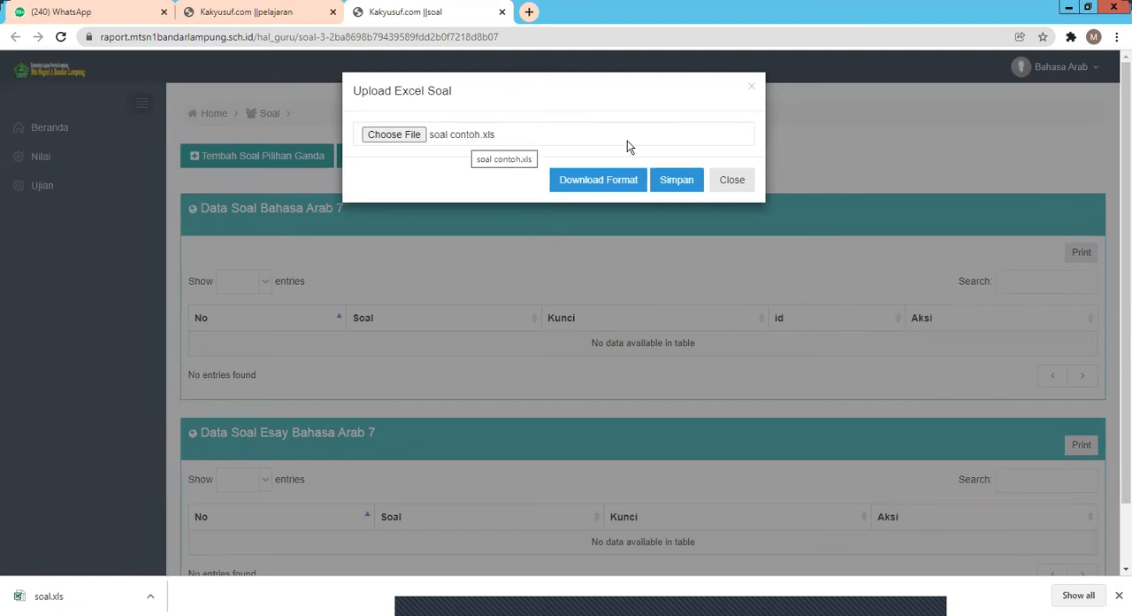
pyautogui.click(671, 191)
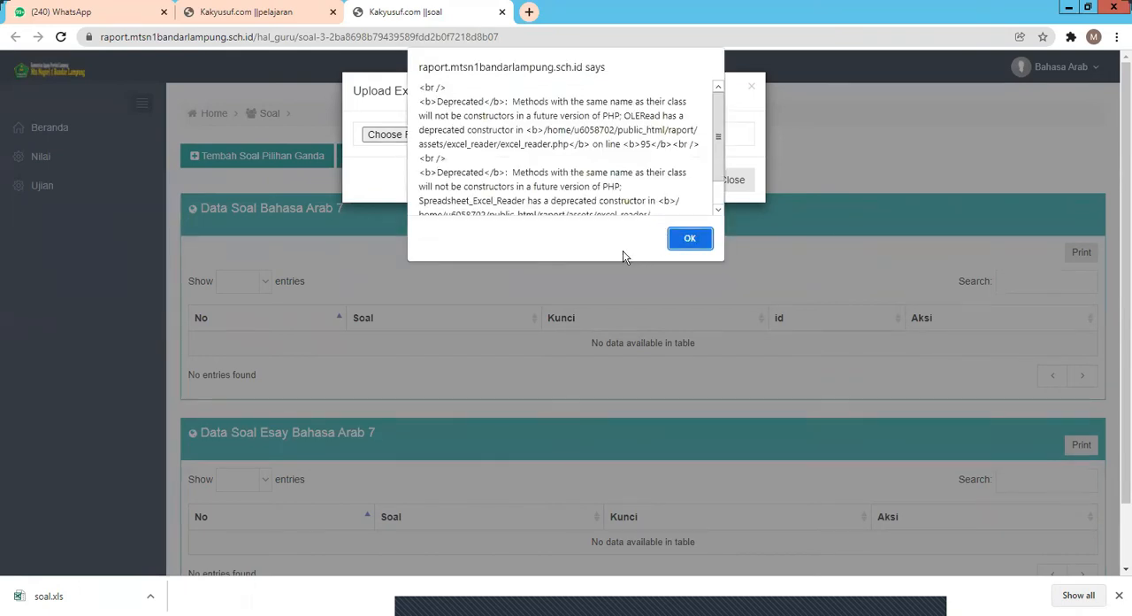
pyautogui.click(689, 239)
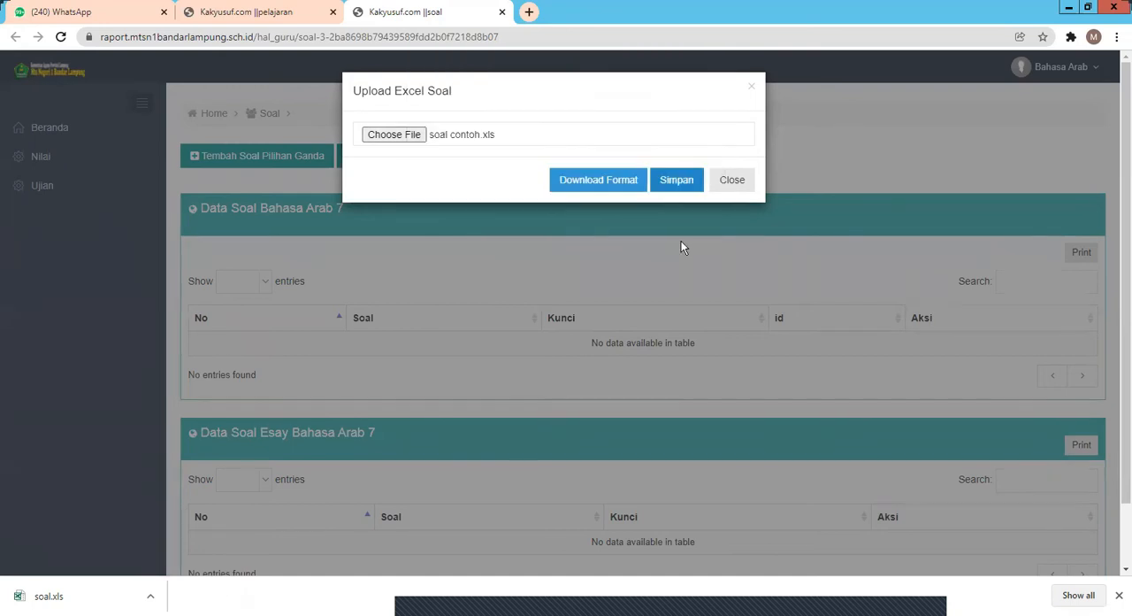
pyautogui.click(678, 182)
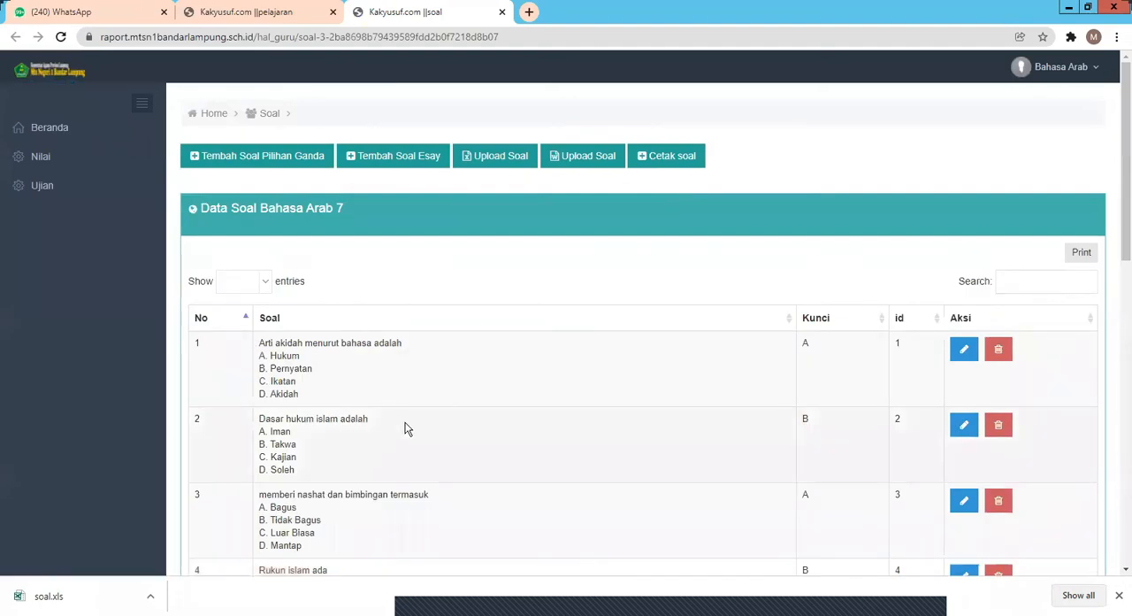
# Step: Examine the uploaded Bahasa Arab 7 questions, their answer choices and answer keys
pyautogui.scroll(-3, 403, 423)
pyautogui.scroll(-8, 408, 426)
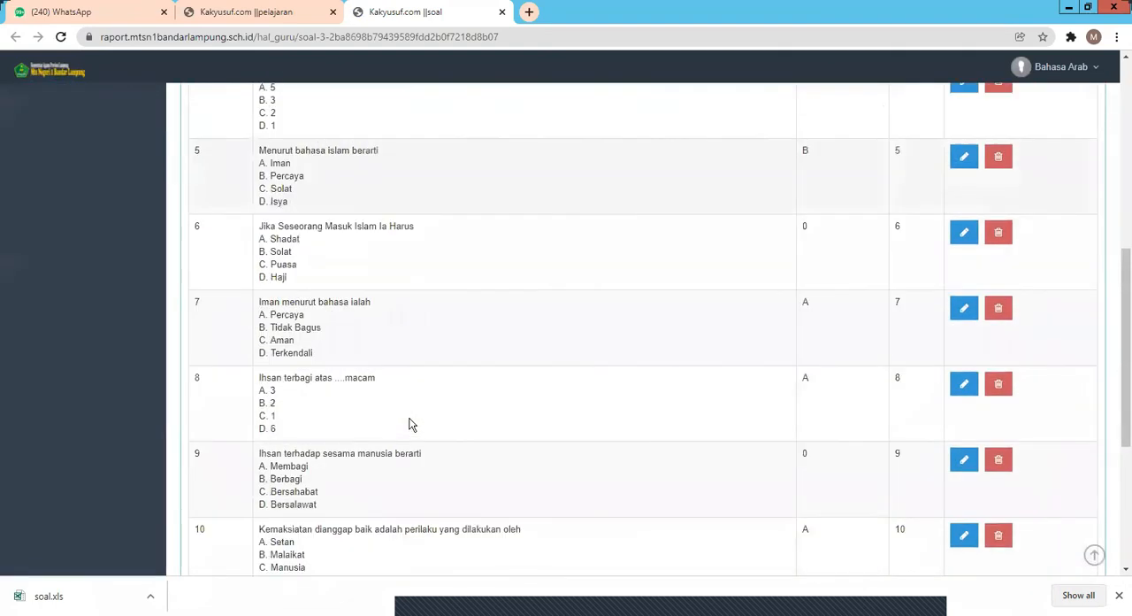
pyautogui.scroll(11, 412, 420)
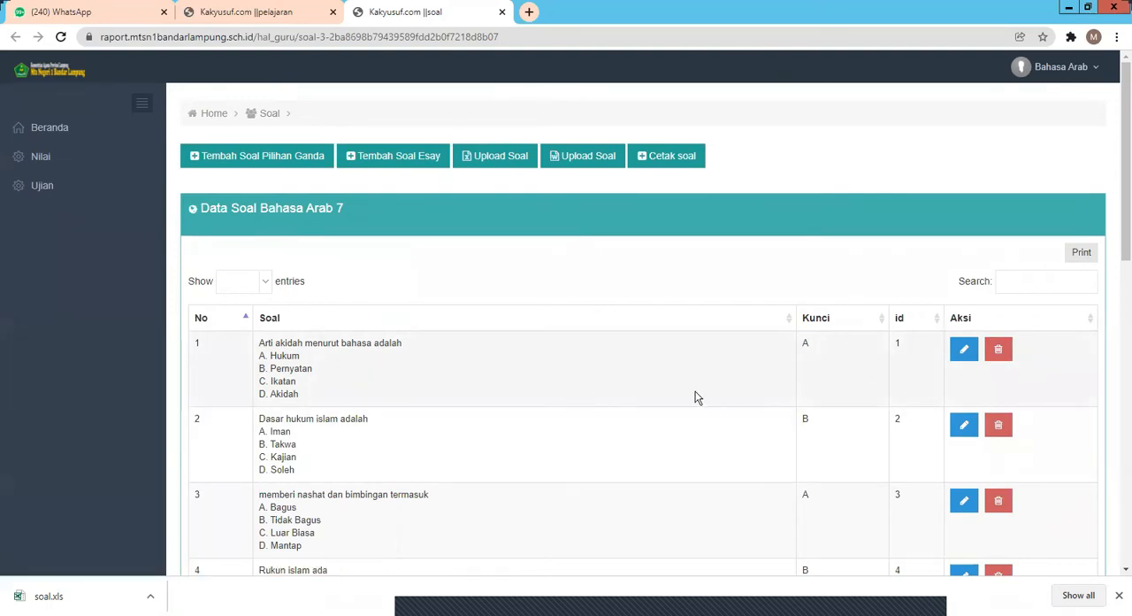
pyautogui.scroll(-6, 695, 398)
pyautogui.scroll(-2, 695, 391)
pyautogui.scroll(5, 695, 390)
pyautogui.scroll(4, 695, 390)
pyautogui.scroll(-2, 534, 329)
pyautogui.scroll(2, 510, 321)
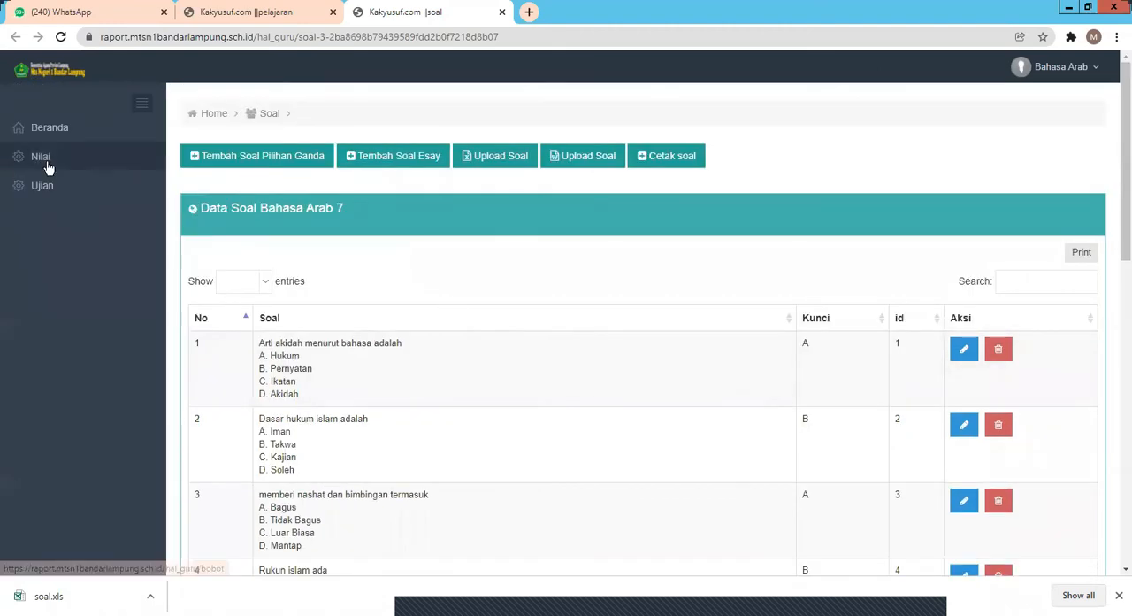
# Step: Return to the subject list of the PAS GANJIL 2021/2022 exam
pyautogui.click(92, 184)
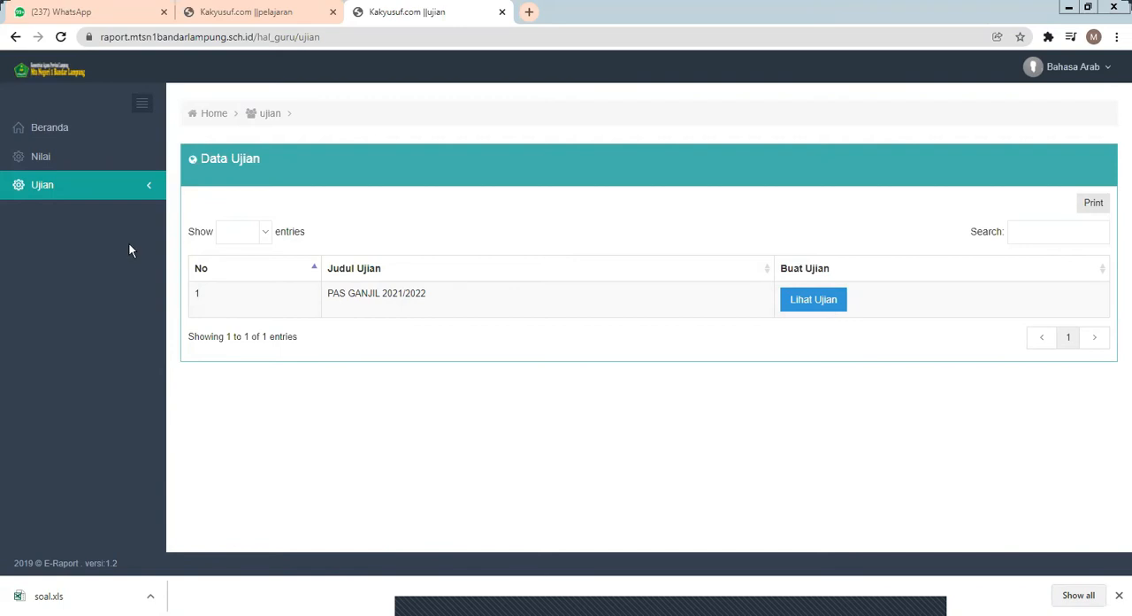
pyautogui.click(41, 185)
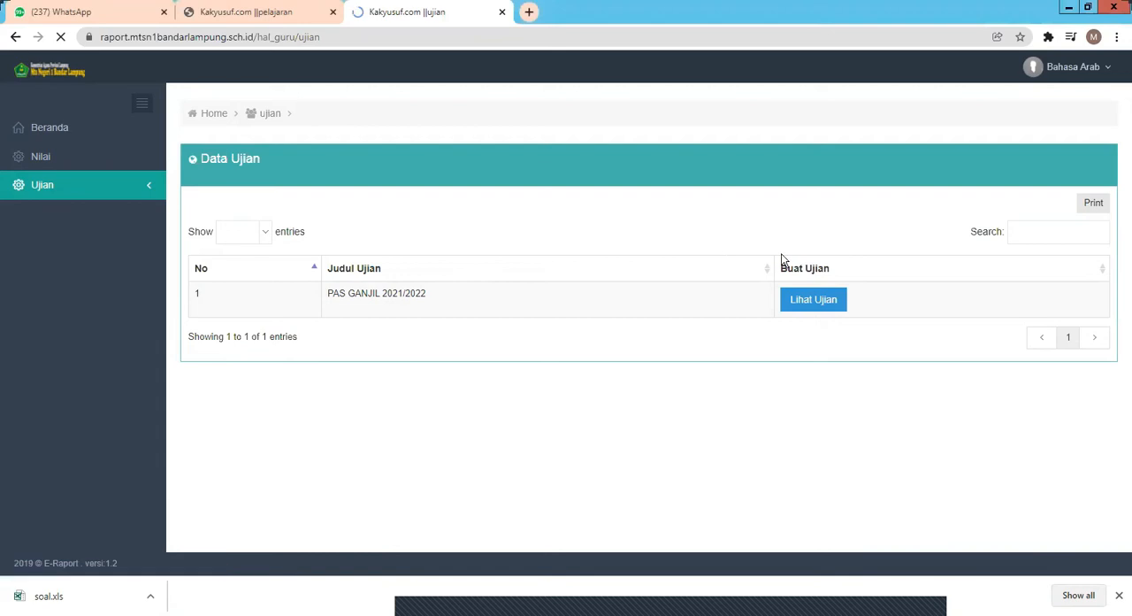
pyautogui.click(818, 302)
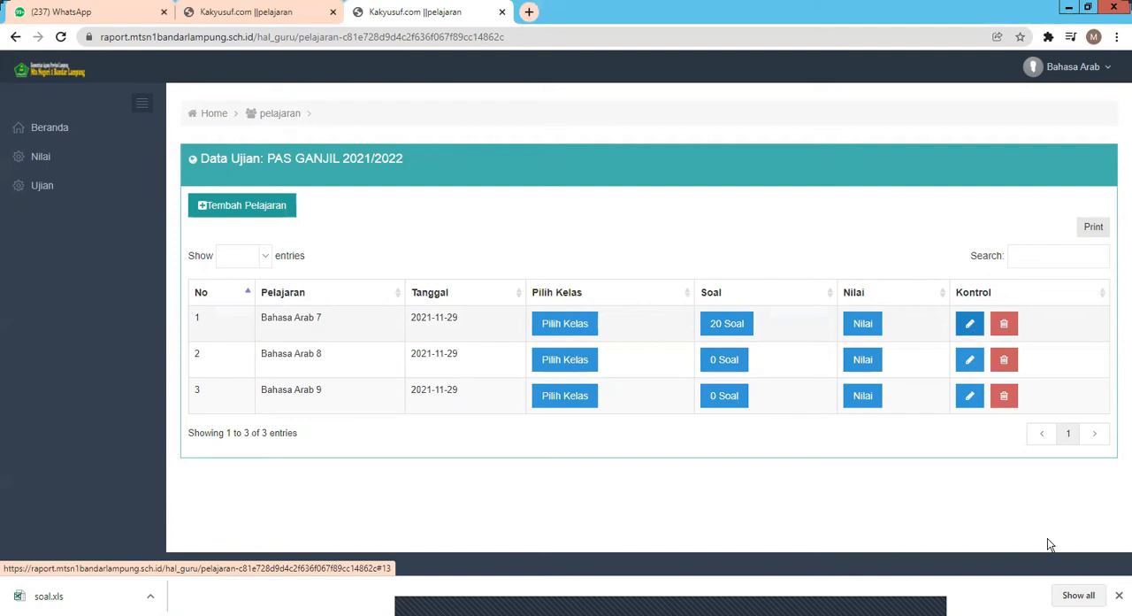
# Step: Review the Bahasa Arab 7 exam settings, including its end time, question count and weights, and save them
pyautogui.click(970, 325)
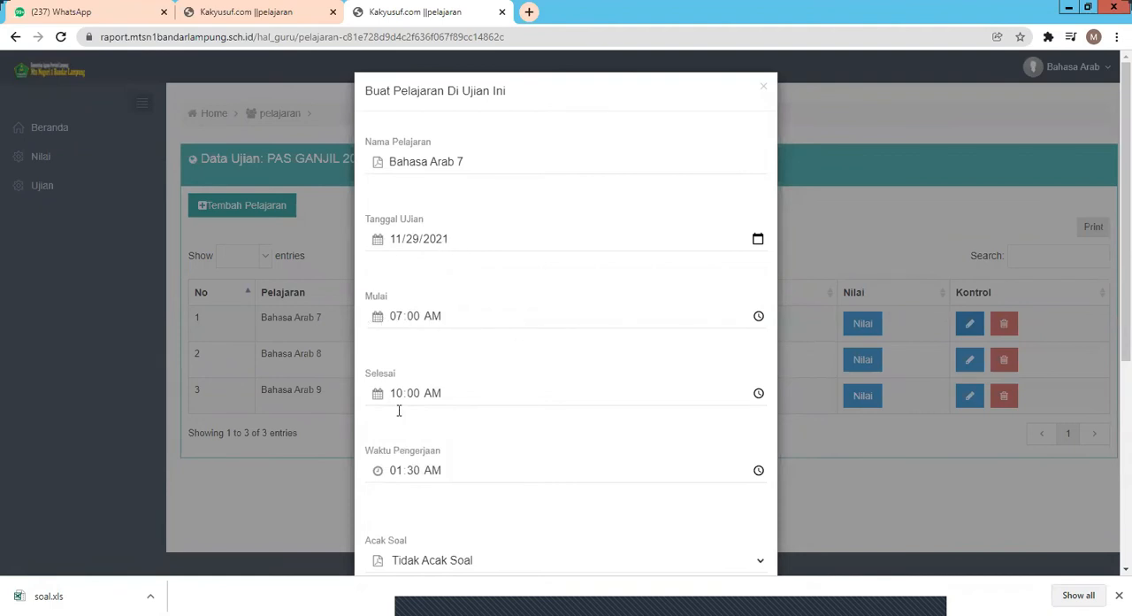
pyautogui.scroll(-2, 398, 411)
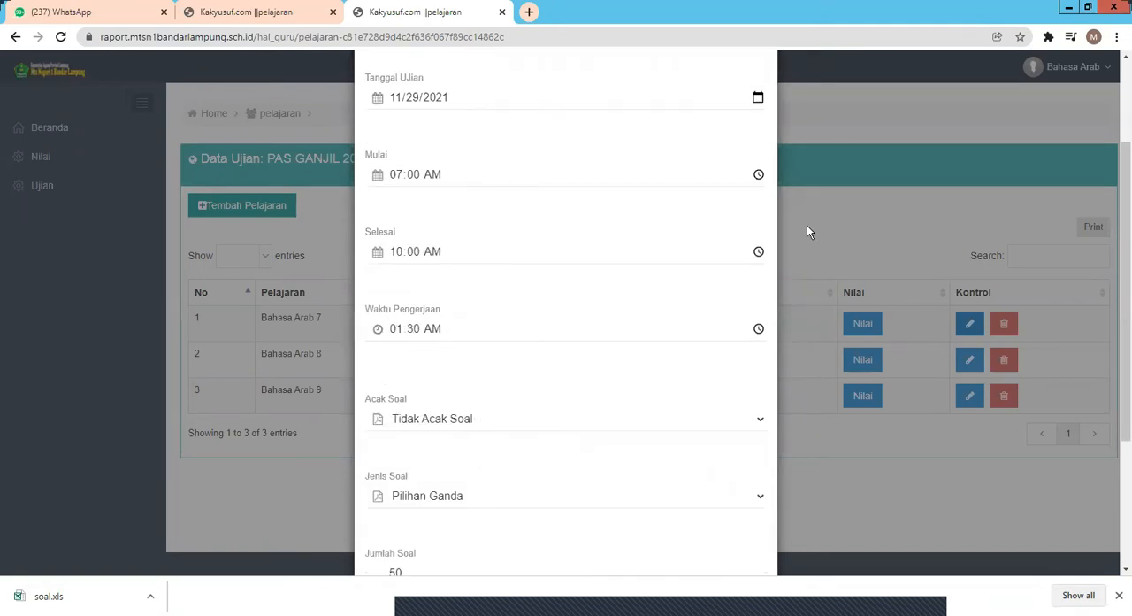
pyautogui.click(758, 253)
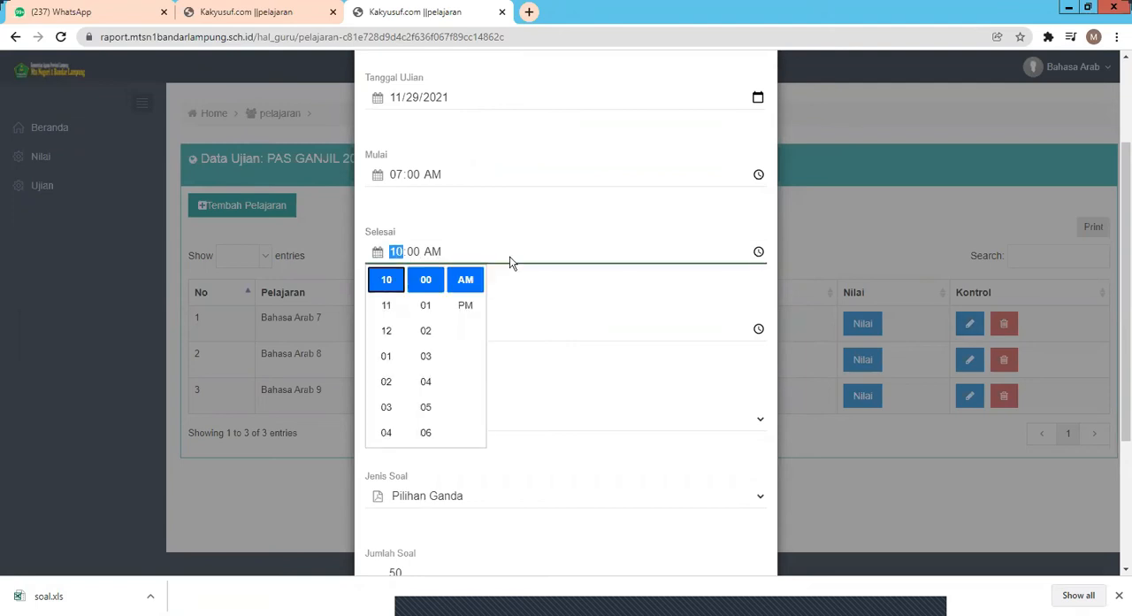
pyautogui.click(447, 201)
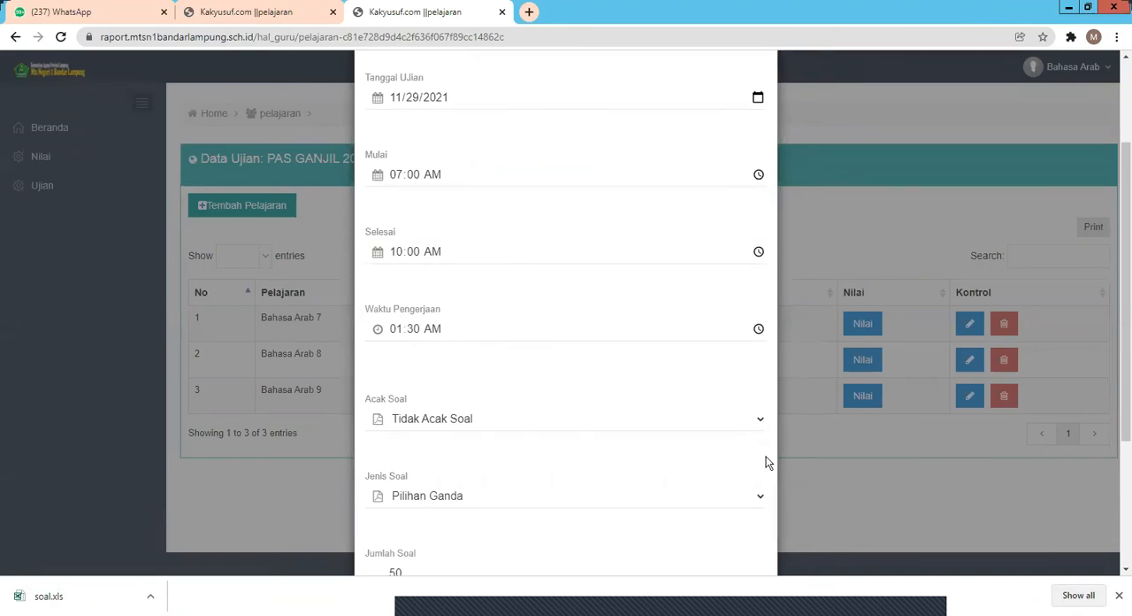
pyautogui.scroll(-2, 764, 456)
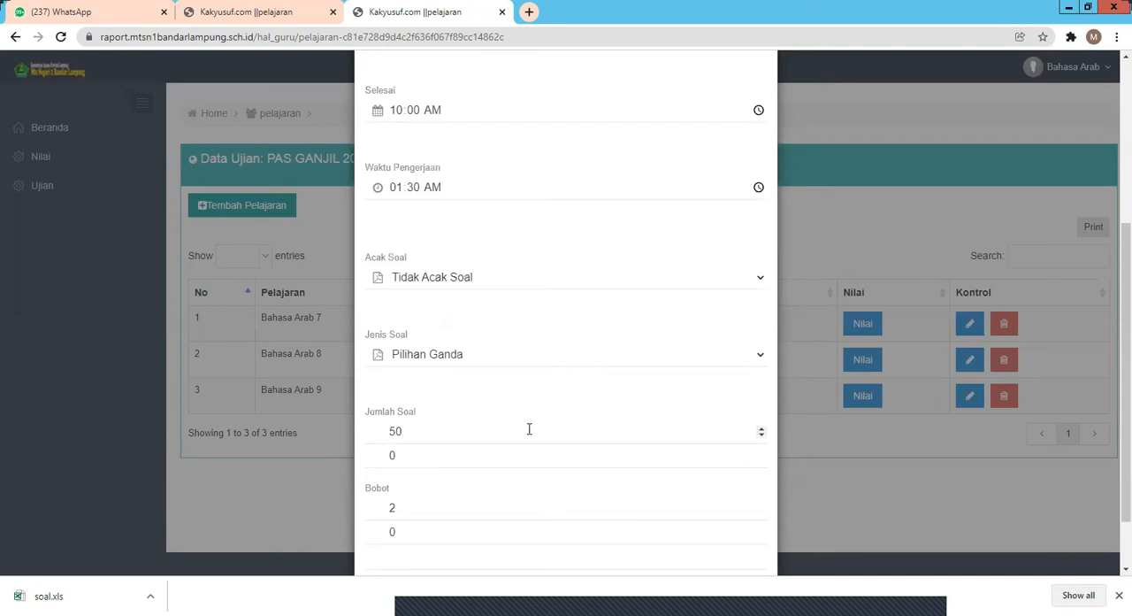
pyautogui.scroll(-1, 528, 429)
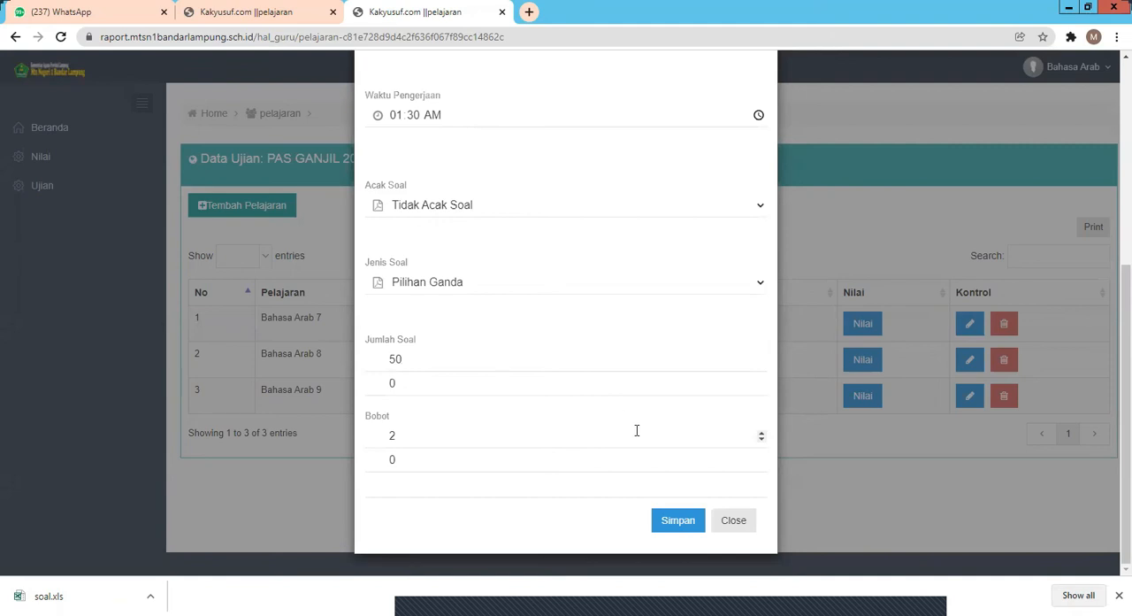
pyautogui.click(678, 529)
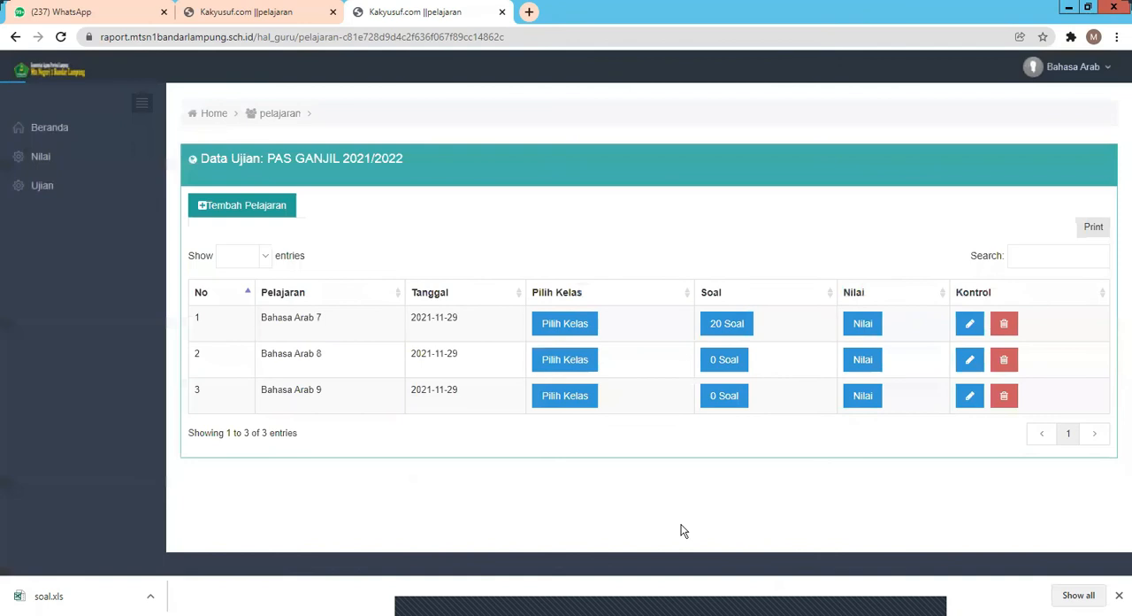
# Step: Open question 2 of the Bahasa Arab 7 exam for editing and start inserting an image into its text
pyautogui.click(726, 332)
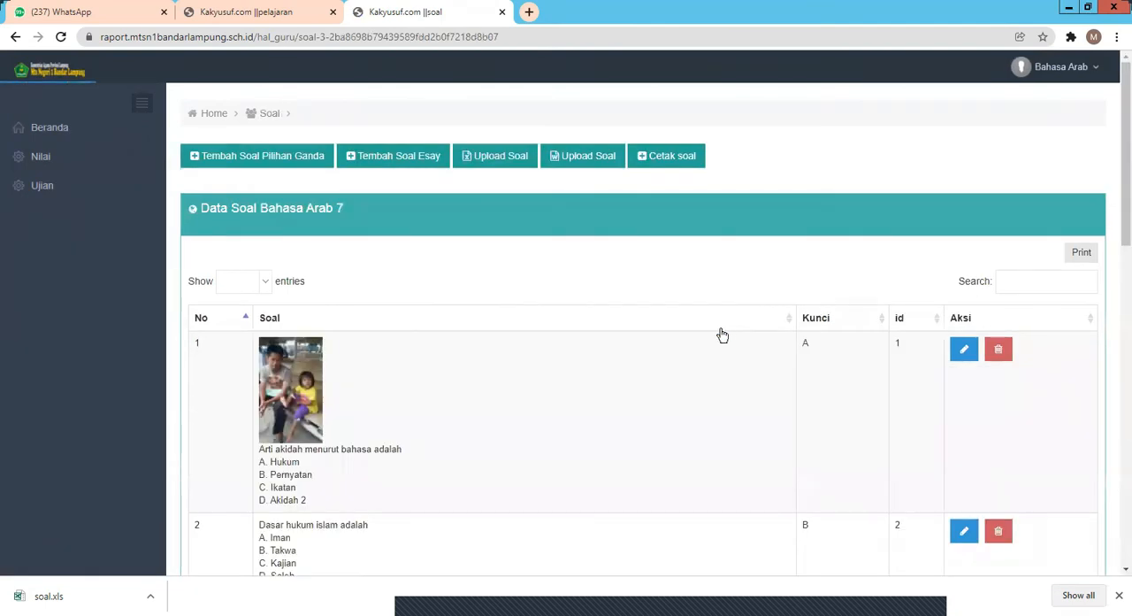
pyautogui.scroll(-2, 675, 345)
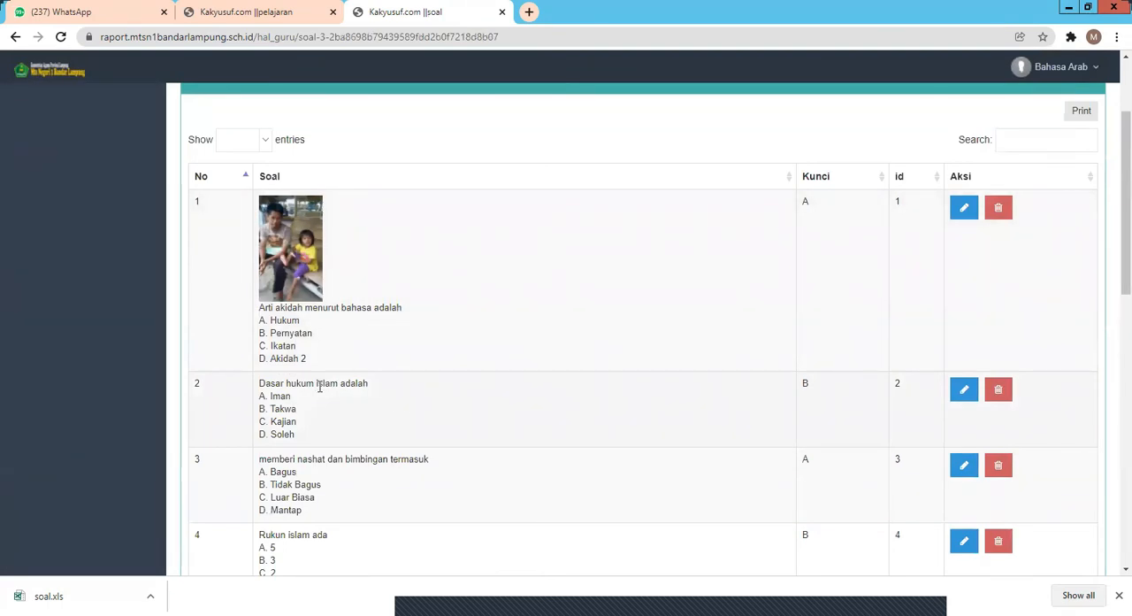
pyautogui.click(964, 392)
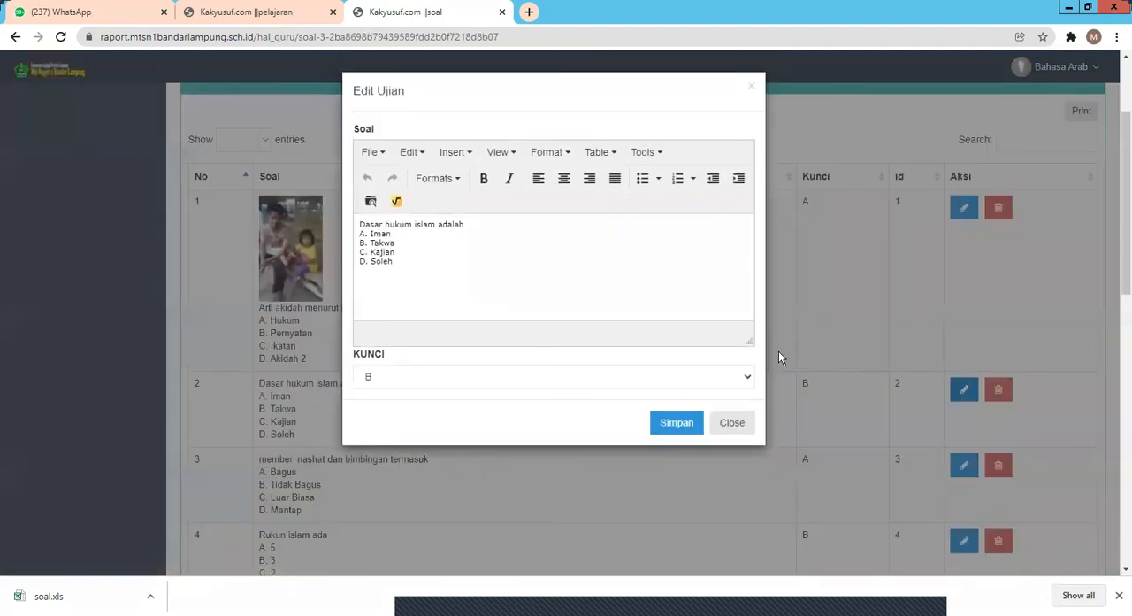
pyautogui.click(419, 160)
pyautogui.moveTo(456, 154)
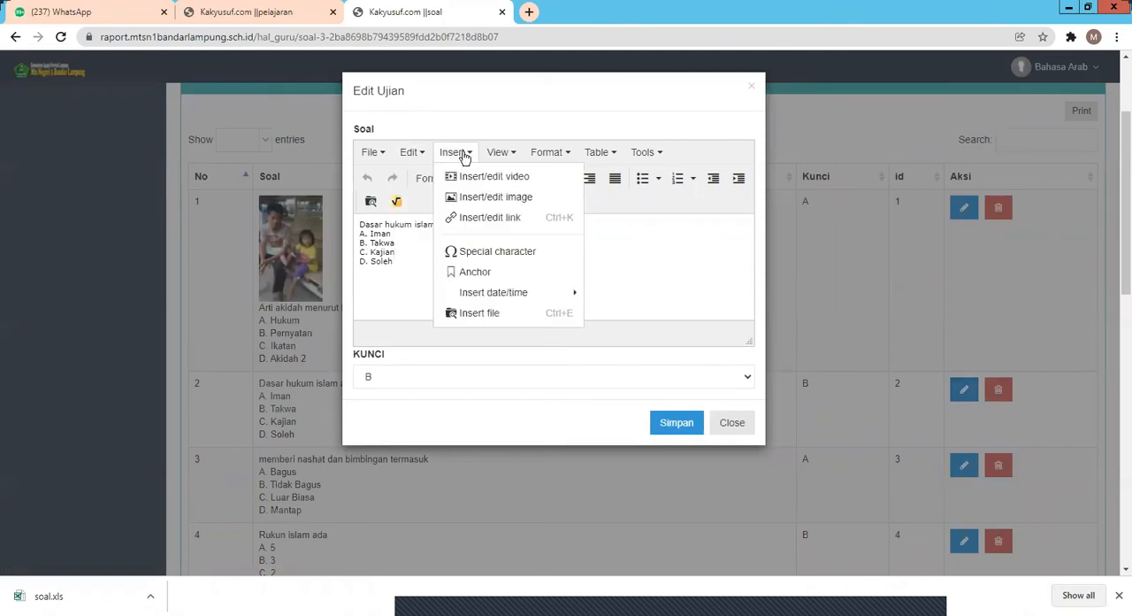
pyautogui.click(485, 200)
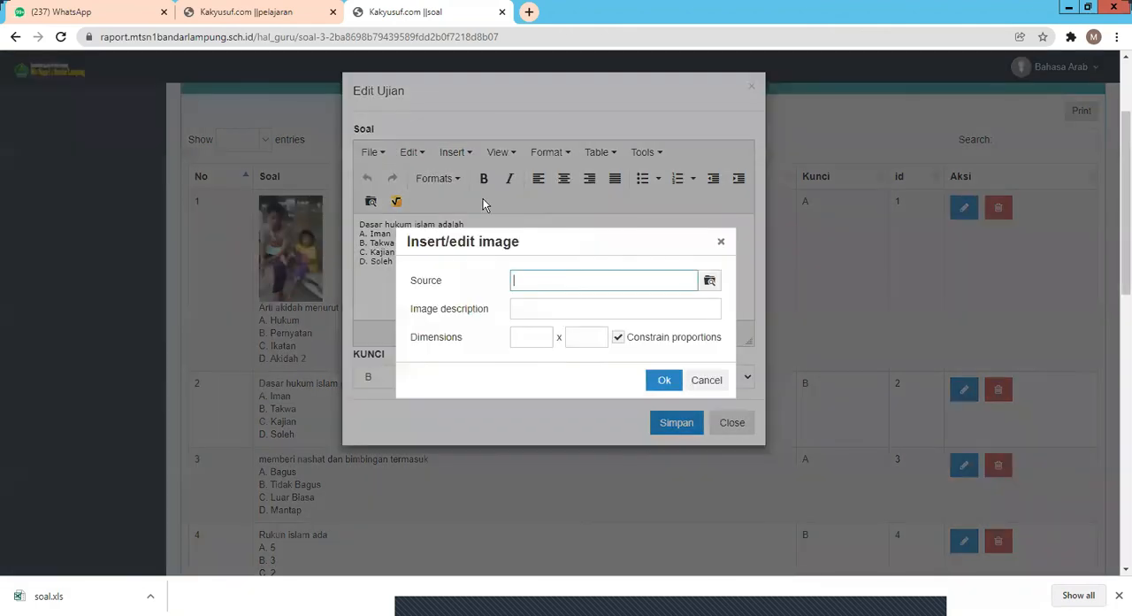
# Step: Upload the picture 2.jpg to the file manager and choose it as the image source
pyautogui.click(709, 283)
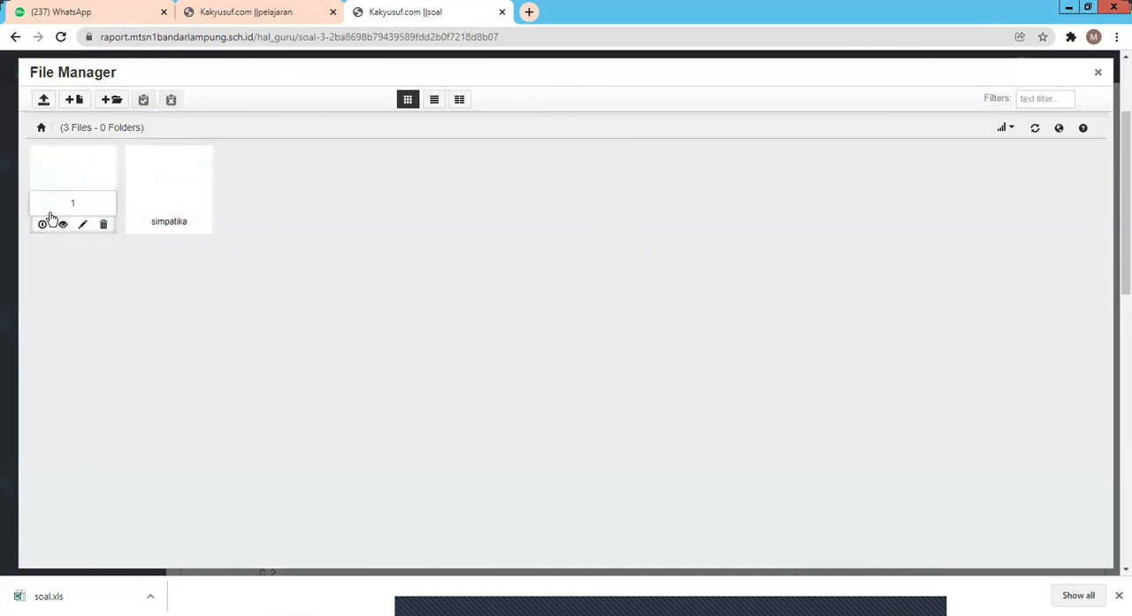
pyautogui.click(46, 105)
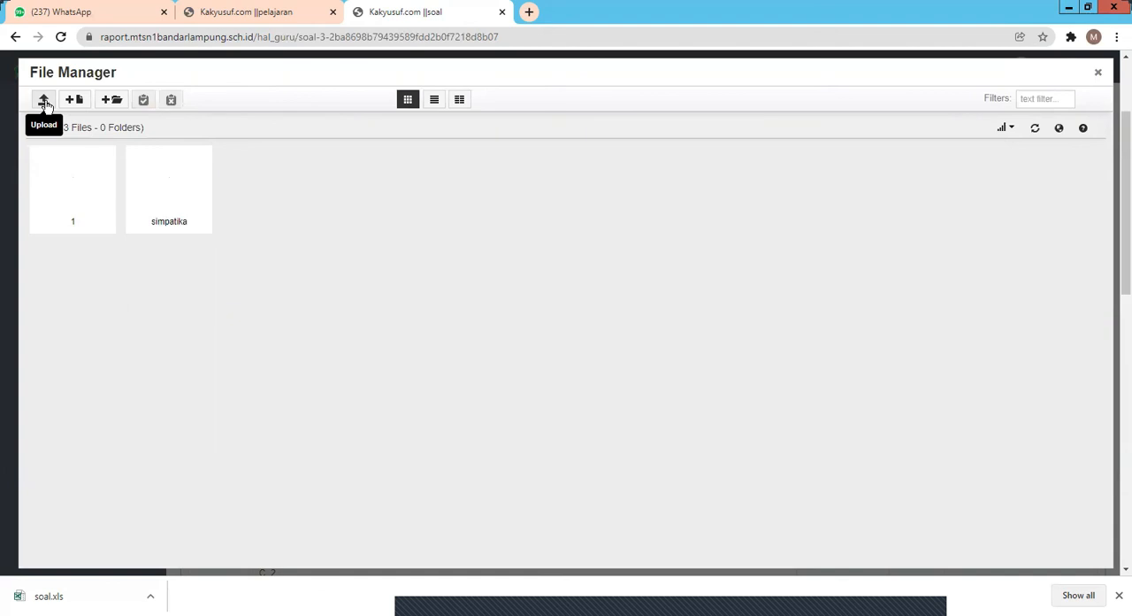
pyautogui.click(45, 101)
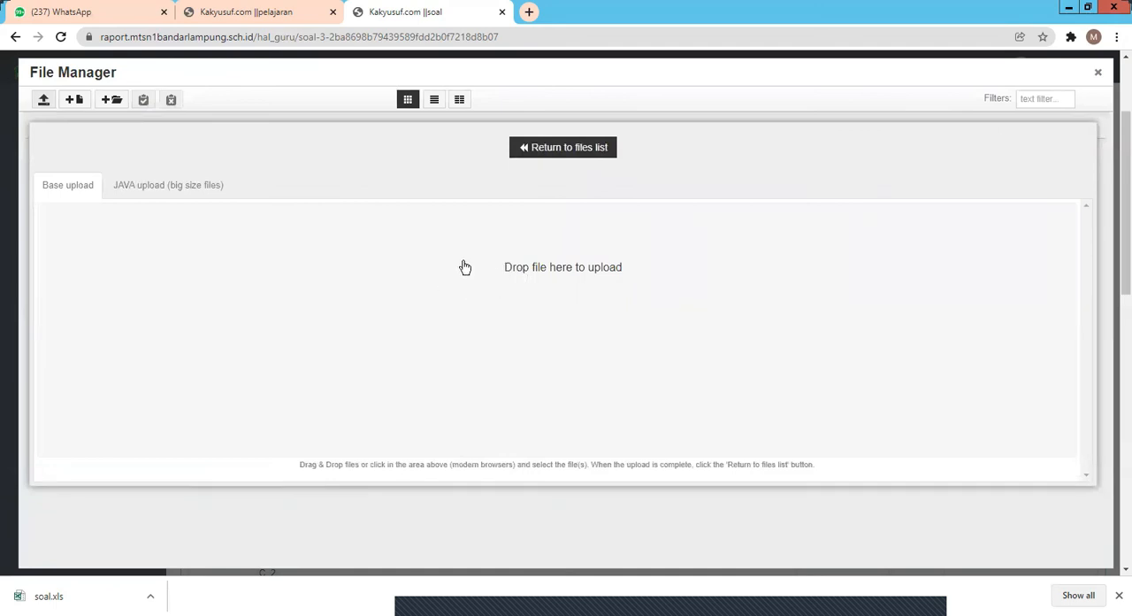
pyautogui.click(193, 612)
pyautogui.click(194, 569)
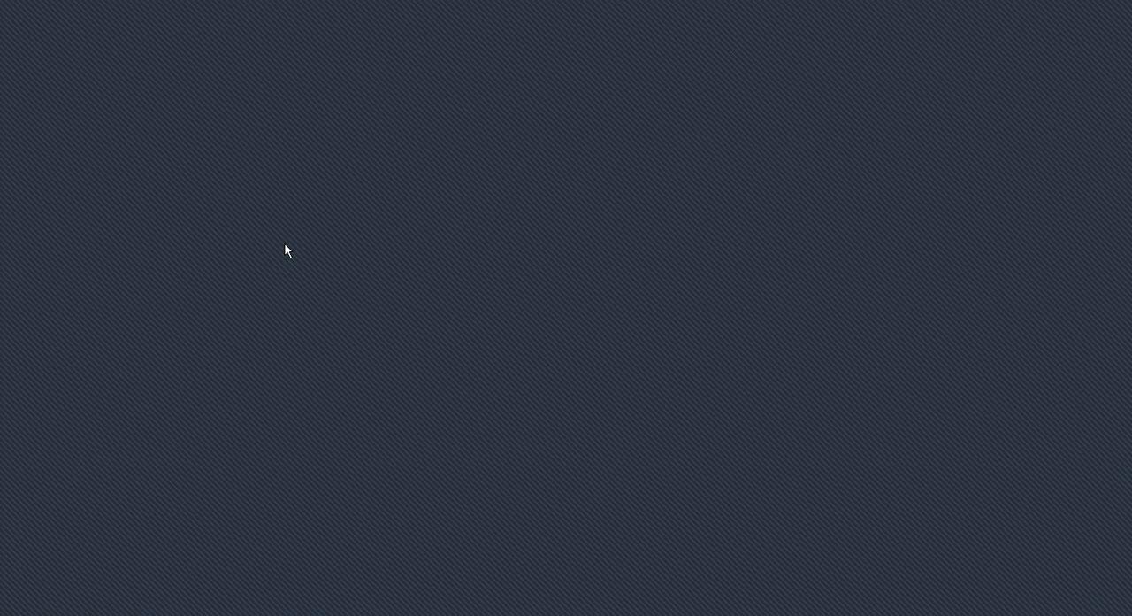
pyautogui.moveTo(285, 245); pyautogui.dragTo(478, 323)
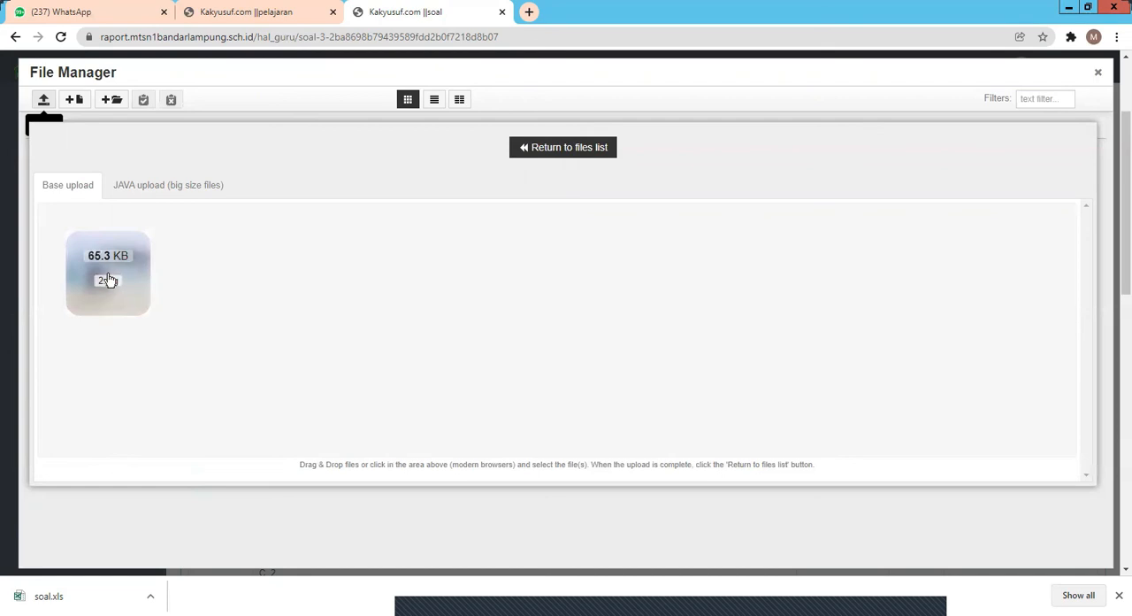
pyautogui.click(108, 278)
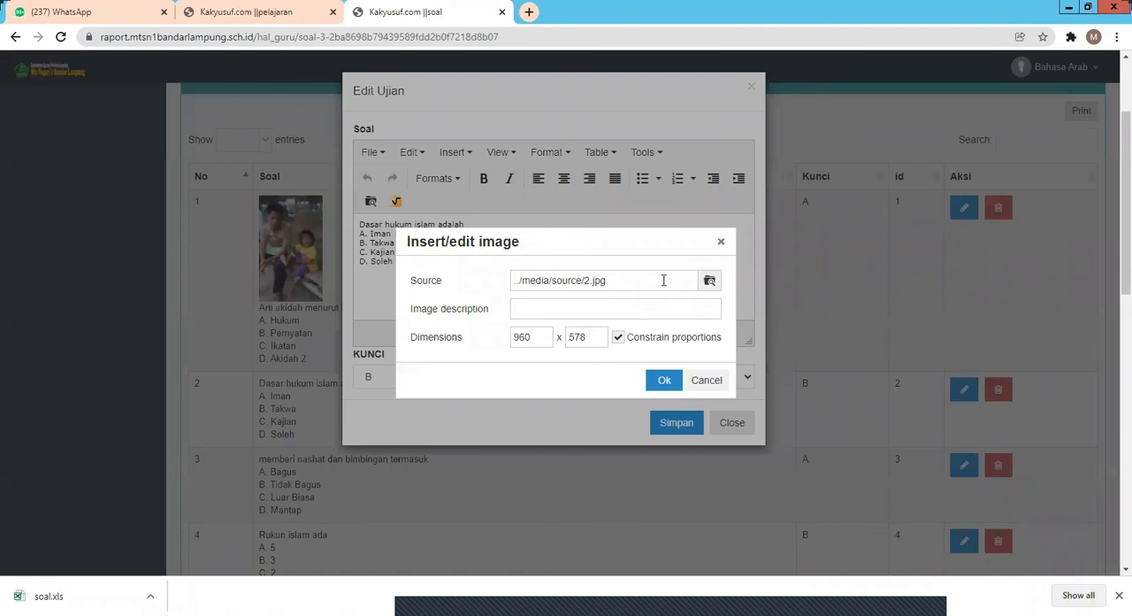
# Step: Set the image width to 160 with constrained proportions and insert the picture into question 2
pyautogui.doubleClick(522, 337)
pyautogui.write('160')
pyautogui.click(583, 340)
pyautogui.click(663, 384)
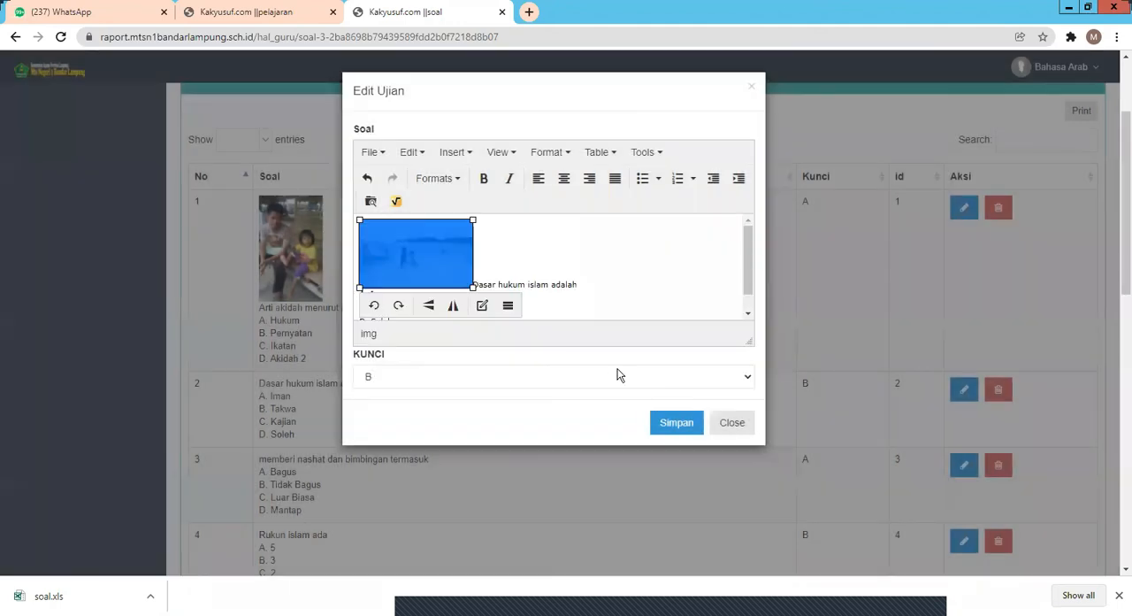
# Step: Move the text "Dasar hukum islam adalah" onto its own line below the picture and save question 2
pyautogui.click(511, 283)
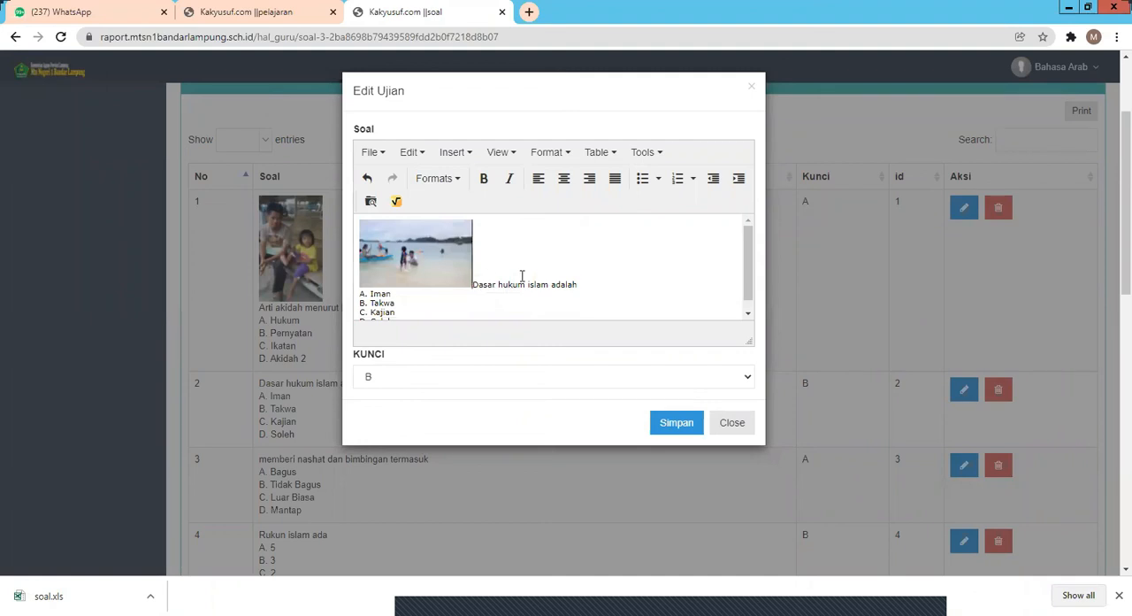
pyautogui.press('Return')
pyautogui.press('Return')
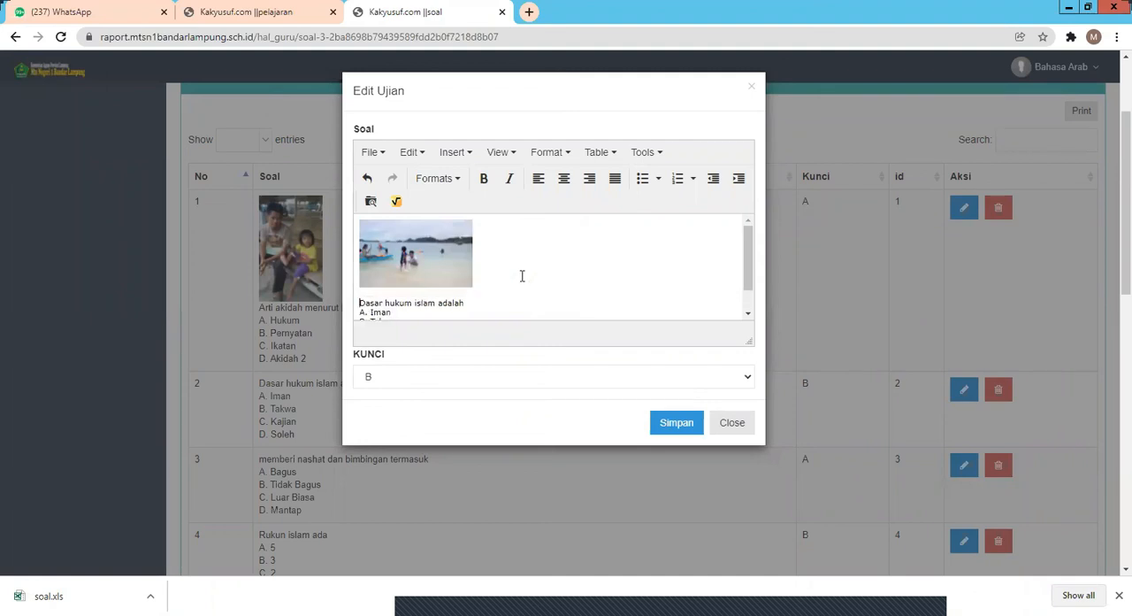
pyautogui.click(677, 427)
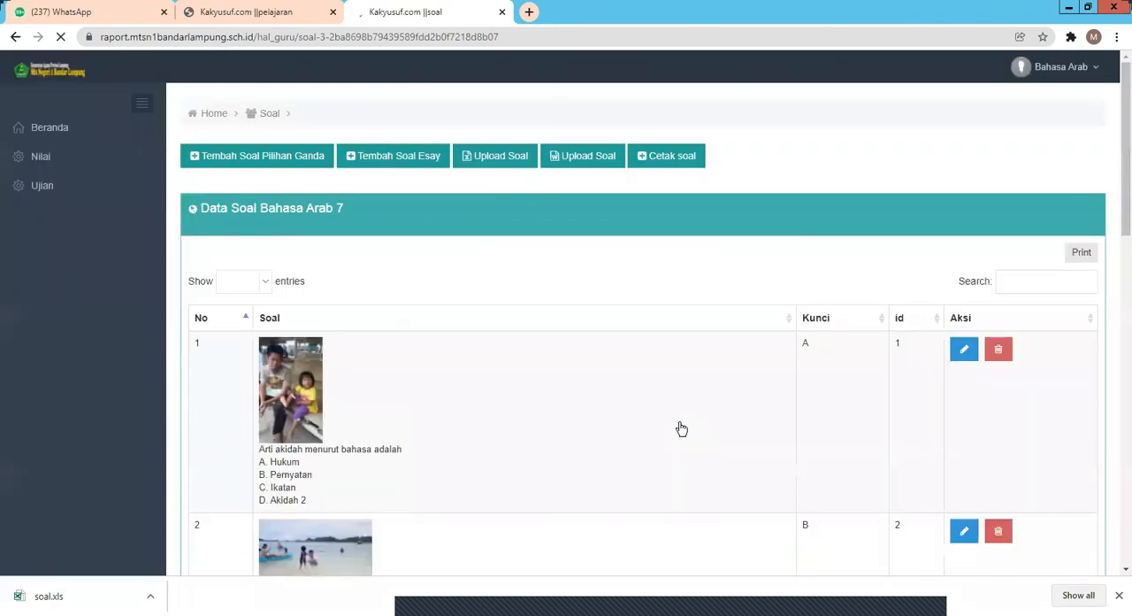
# Step: Check the picture in question 2 and look through the multiple-choice and essay question lists of Bahasa Arab 7
pyautogui.scroll(-4, 545, 493)
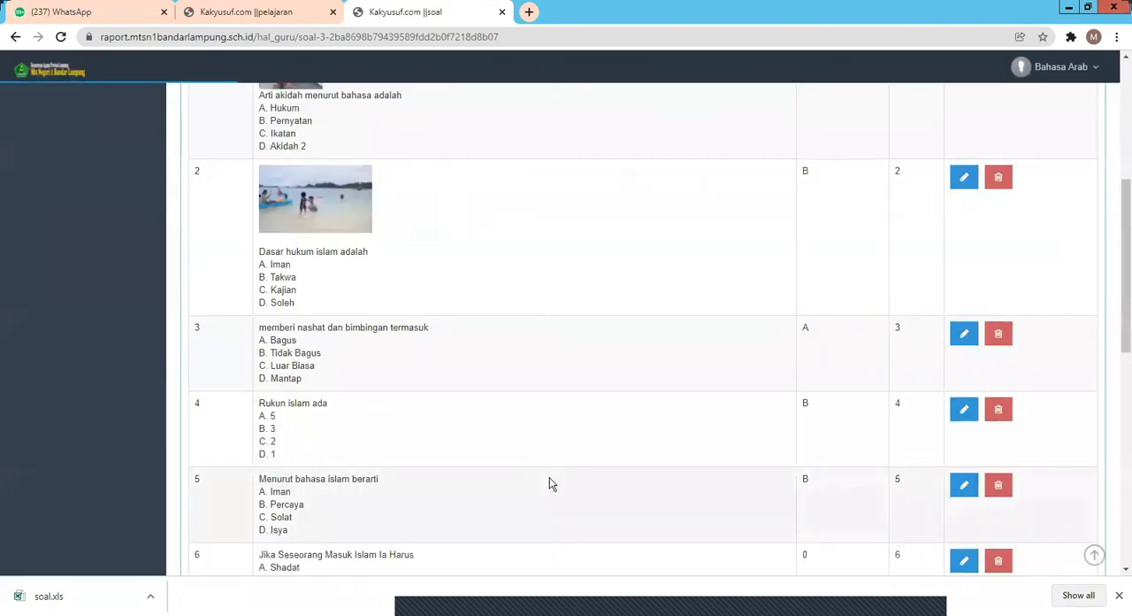
pyautogui.scroll(5, 557, 474)
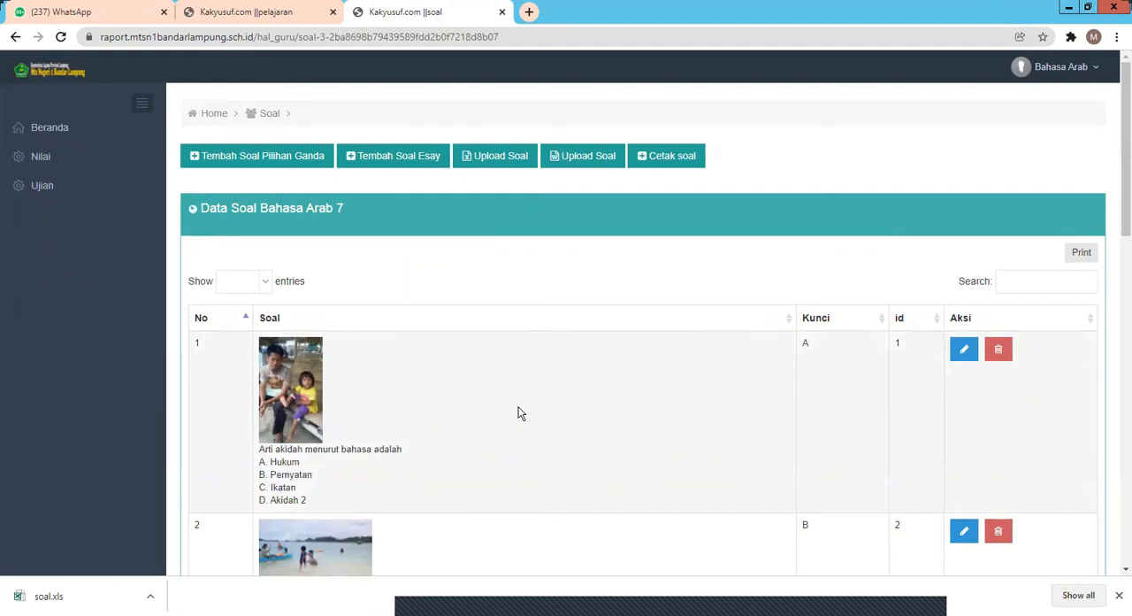
pyautogui.scroll(-3, 557, 411)
pyautogui.scroll(-8, 558, 411)
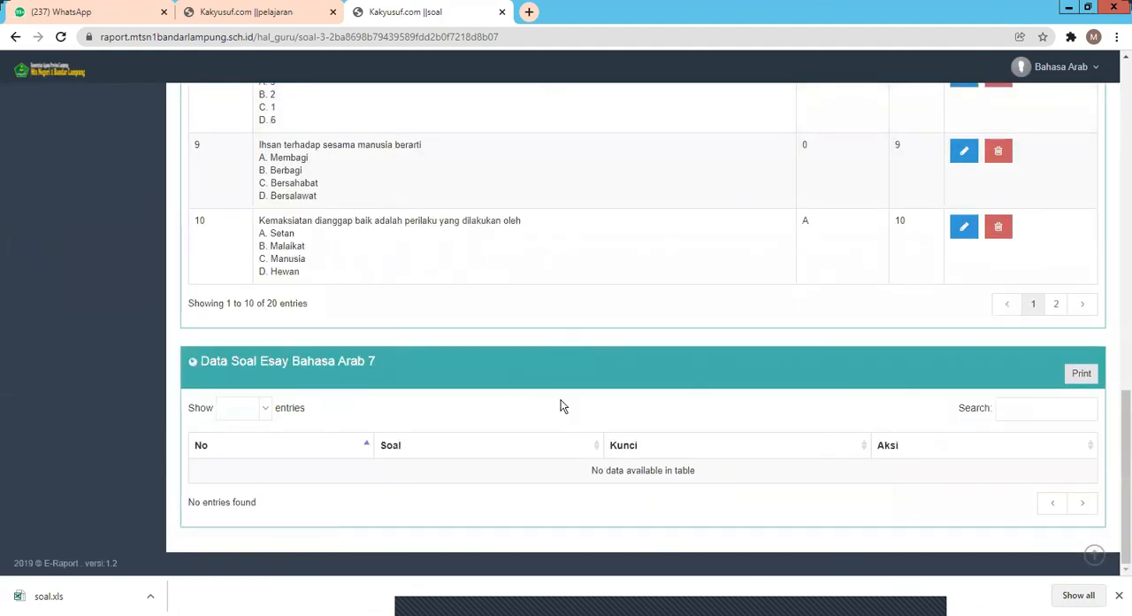
pyautogui.scroll(10, 446, 399)
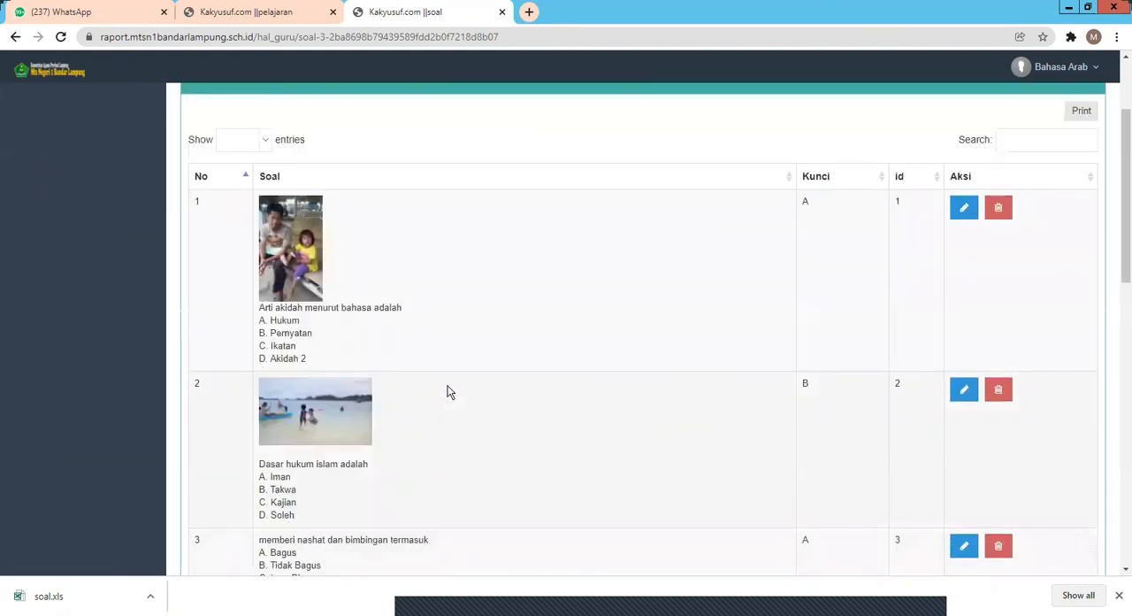
pyautogui.scroll(2, 448, 390)
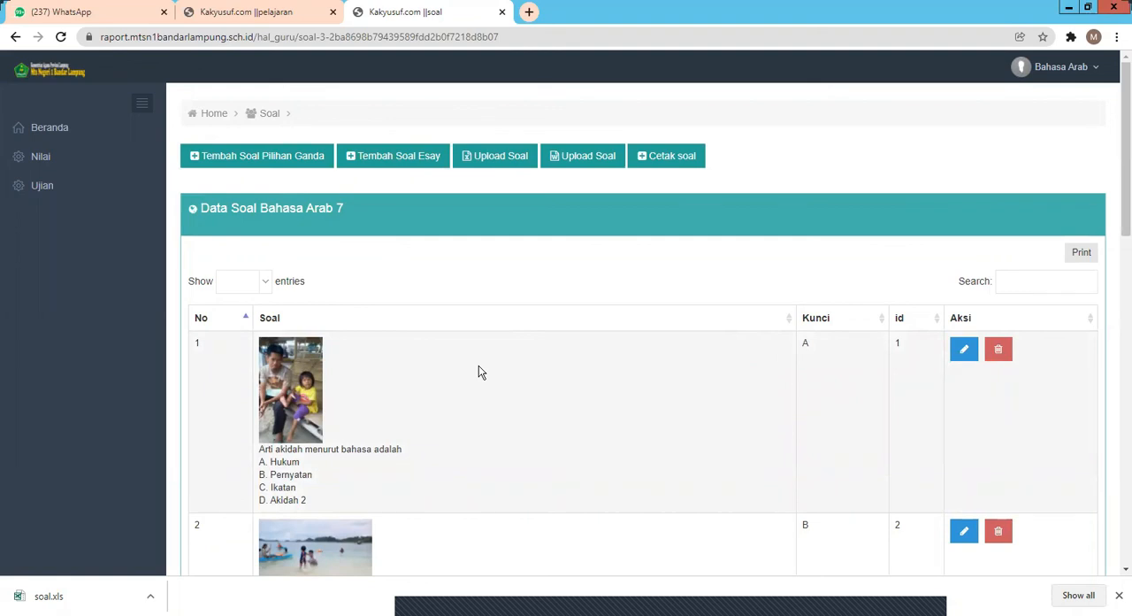